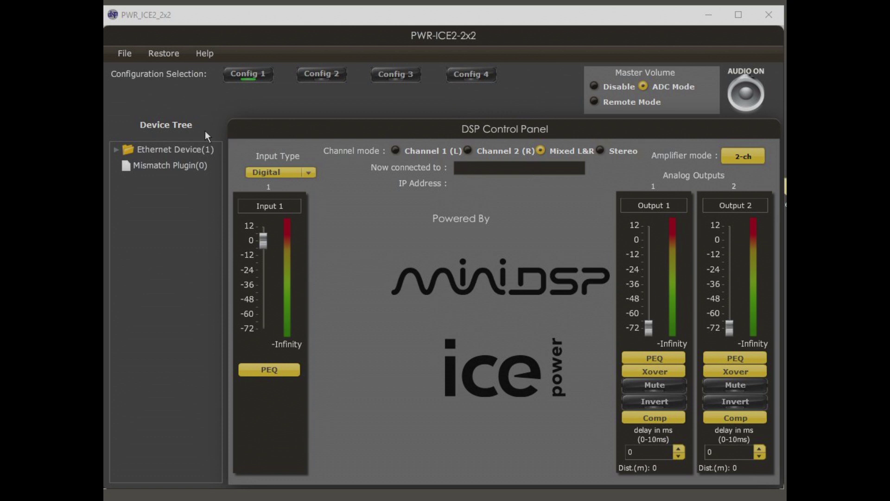
Expand Ethernet Device(1) in the Device Tree to list the PWR-ICE unit
left_click(116, 150)
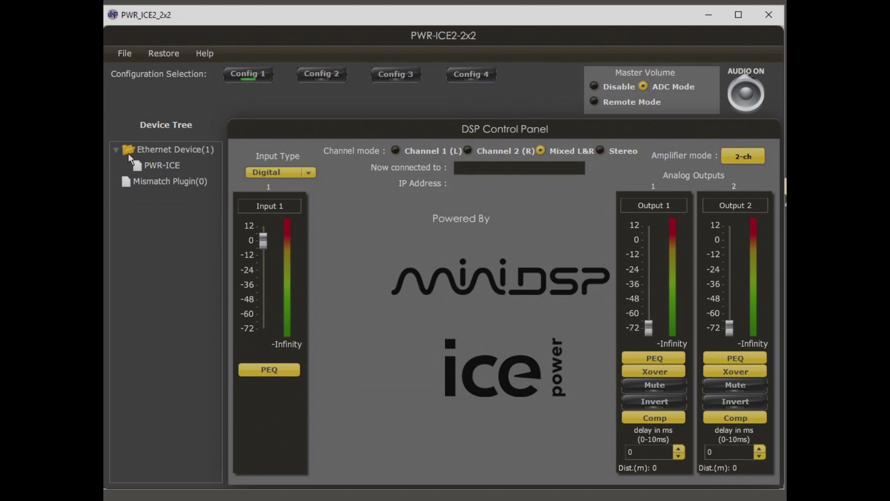
Select the PWR-ICE board, use its onboard config, and confirm the sync
left_click(155, 164)
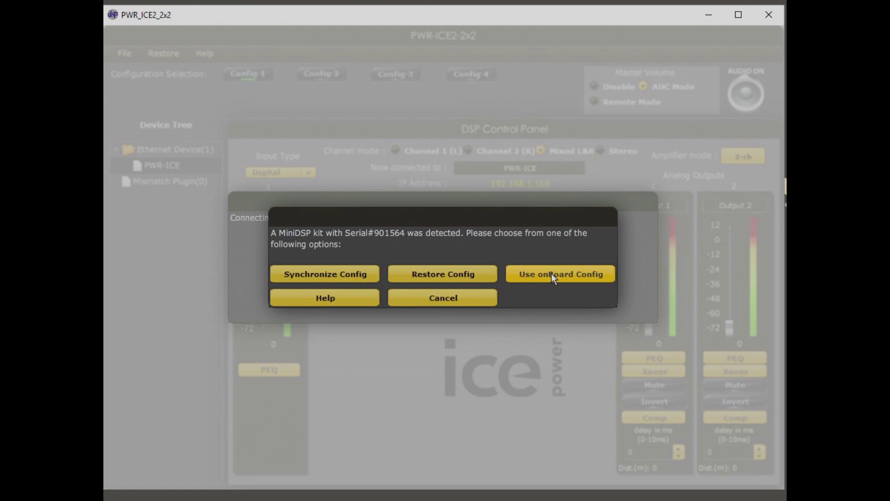
left_click(440, 275)
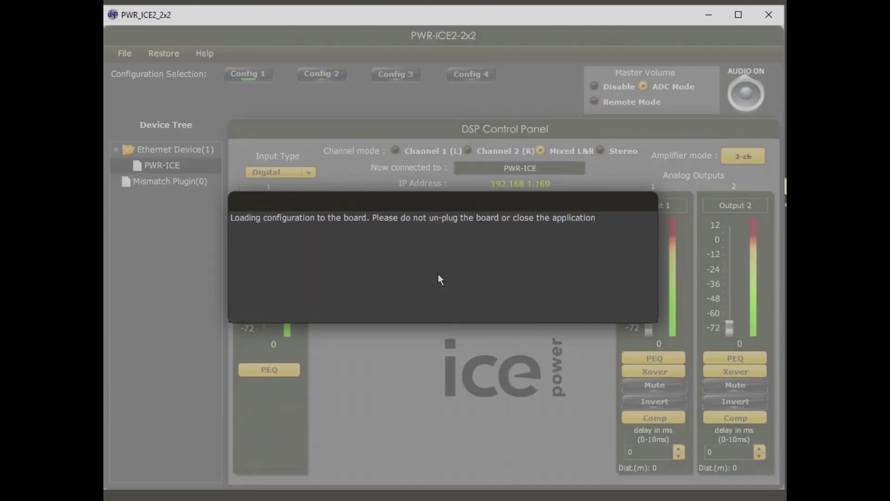
left_click(440, 275)
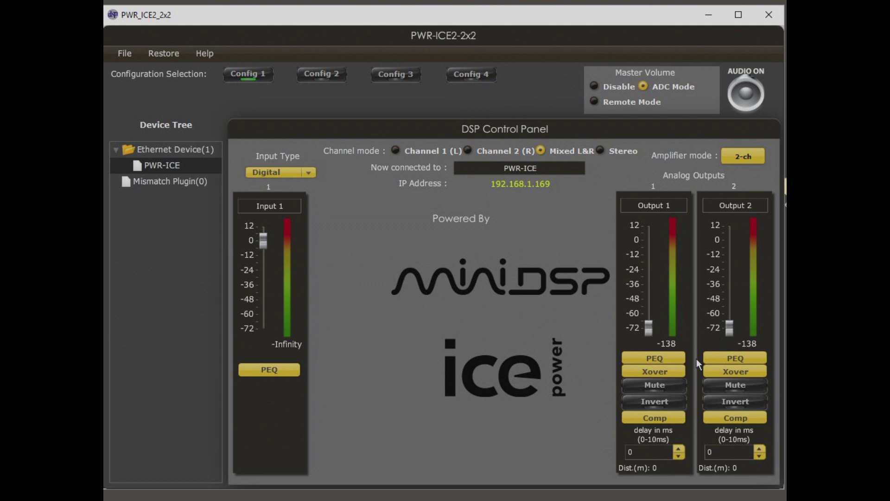
left_click(655, 371)
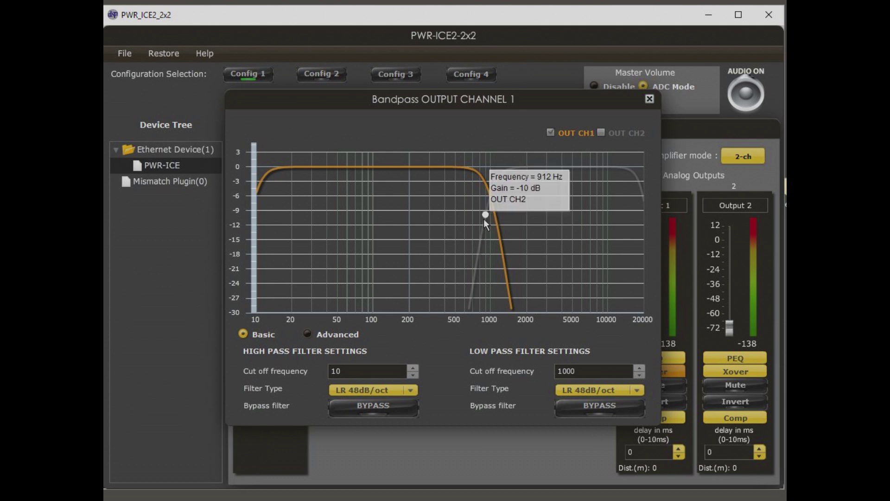
left_click(650, 99)
left_click(733, 371)
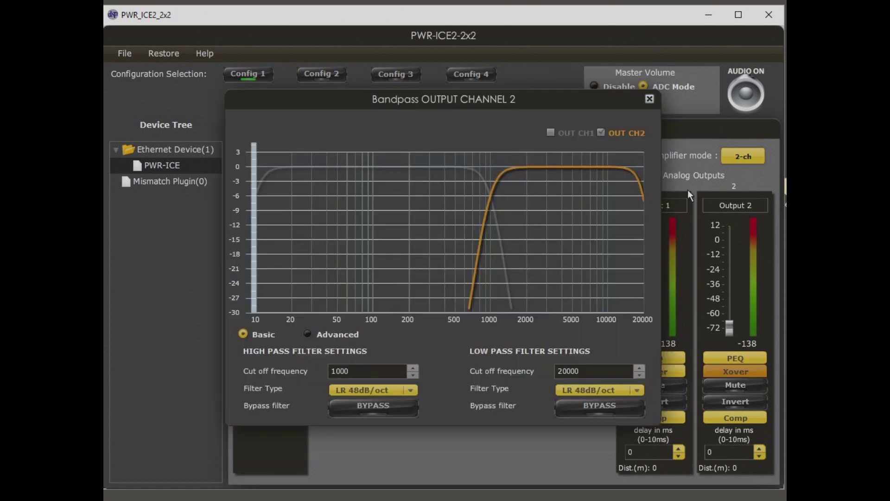
left_click(649, 100)
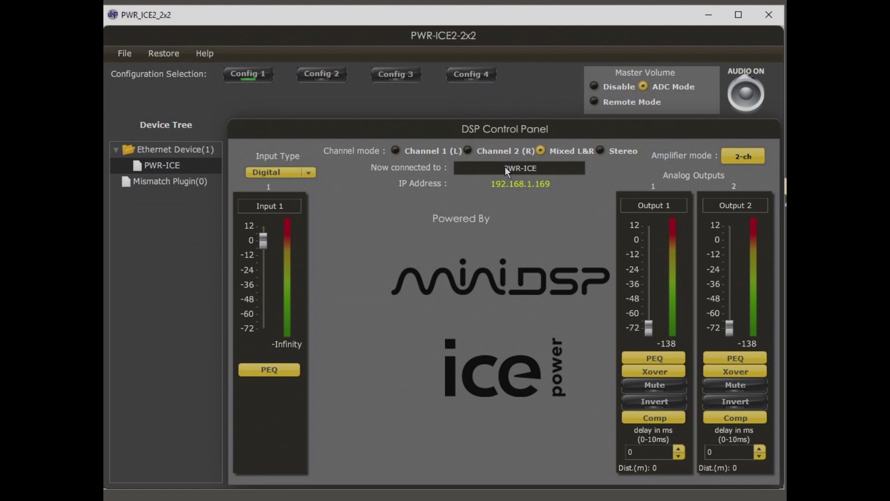
Rename the connected device from PWR-ICE to CYGNET LEFT
left_click_drag(504, 168, 533, 168)
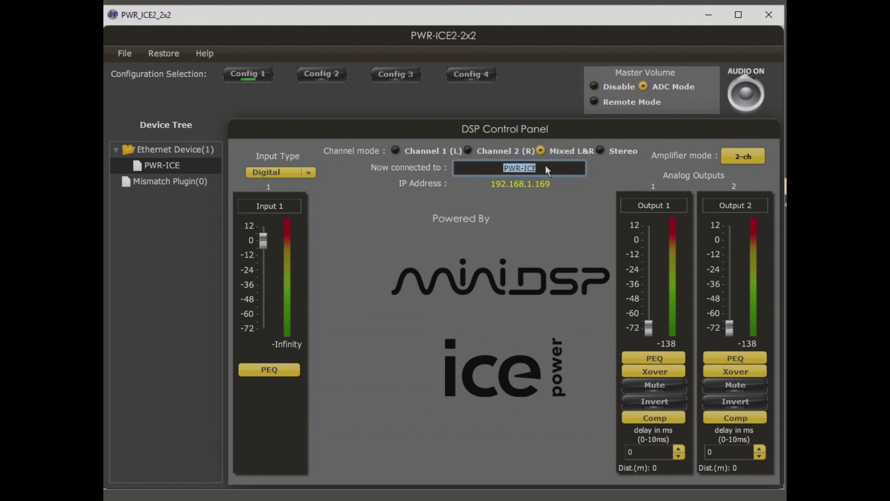
type("CYNE")
key("BackSpace")
type("GNET LEFT")
key("Return")
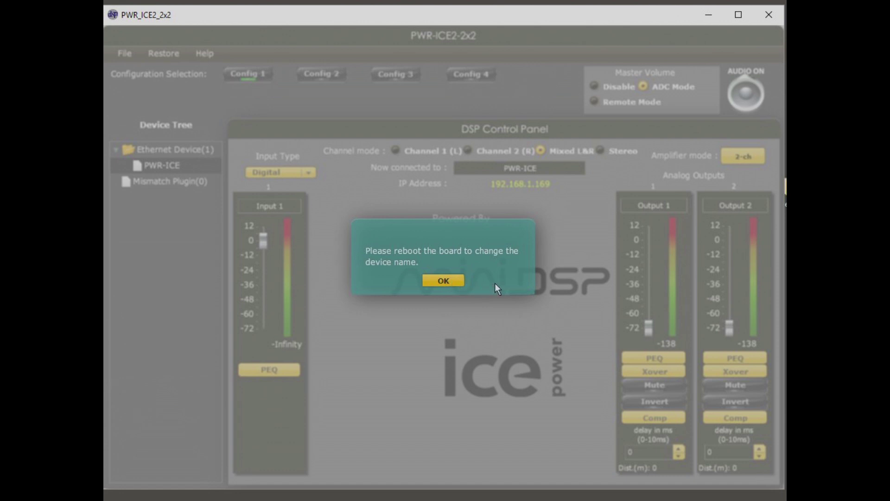
Dismiss the reboot and closed-connection notices and reconnect to CYGNET LEFT
left_click(462, 281)
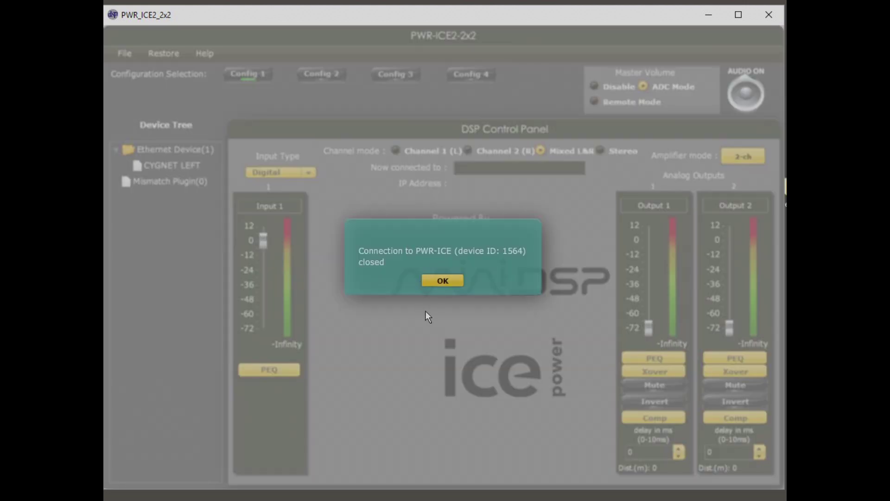
left_click(442, 281)
double_click(179, 166)
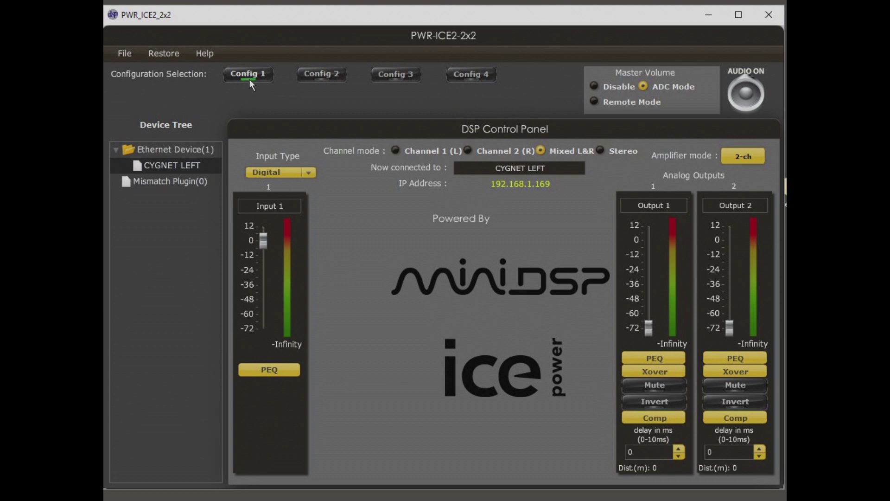
Try ADC and Remote master volume modes, settle on Disable, and turn audio off
left_click(119, 55)
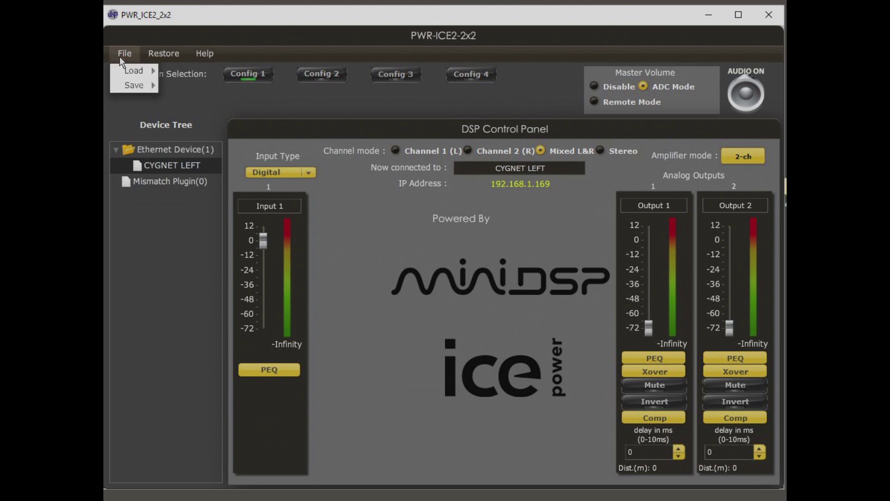
mouse_move(128, 82)
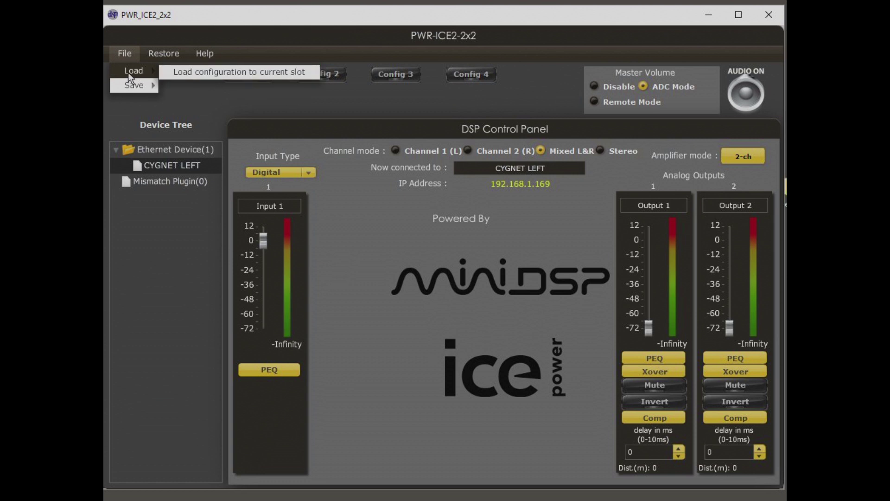
left_click(553, 75)
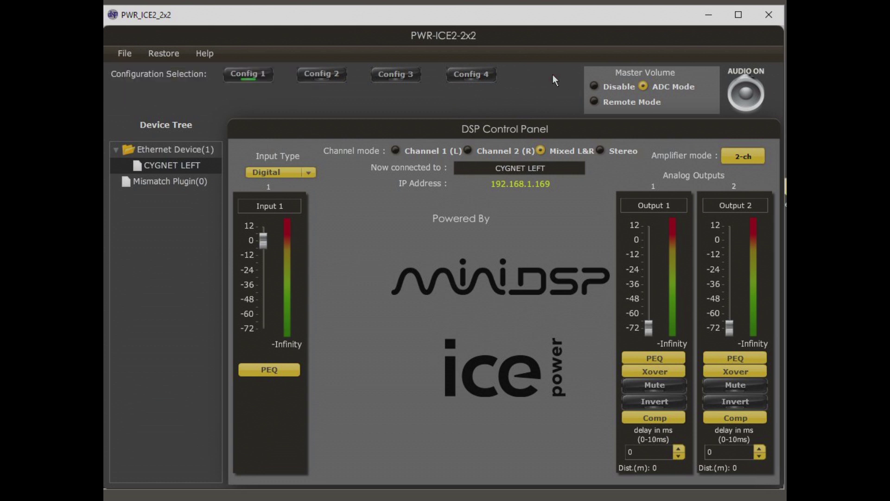
left_click(594, 85)
left_click(645, 85)
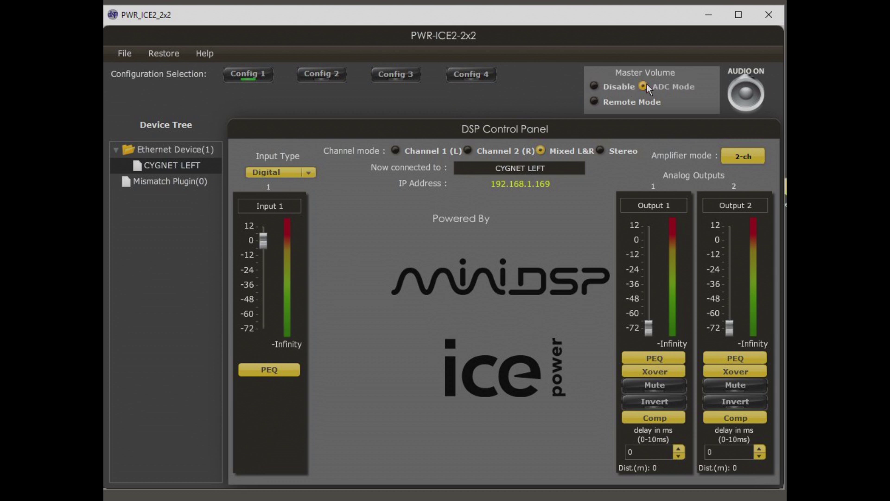
left_click(594, 102)
left_click(595, 87)
left_click(745, 108)
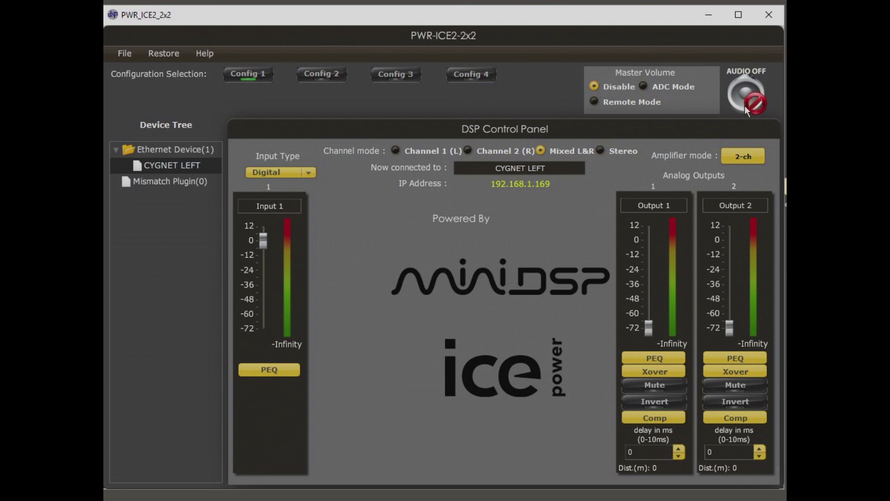
Turn audio back on and toggle Amplifier mode to BTL, then back to 2-ch
left_click(746, 108)
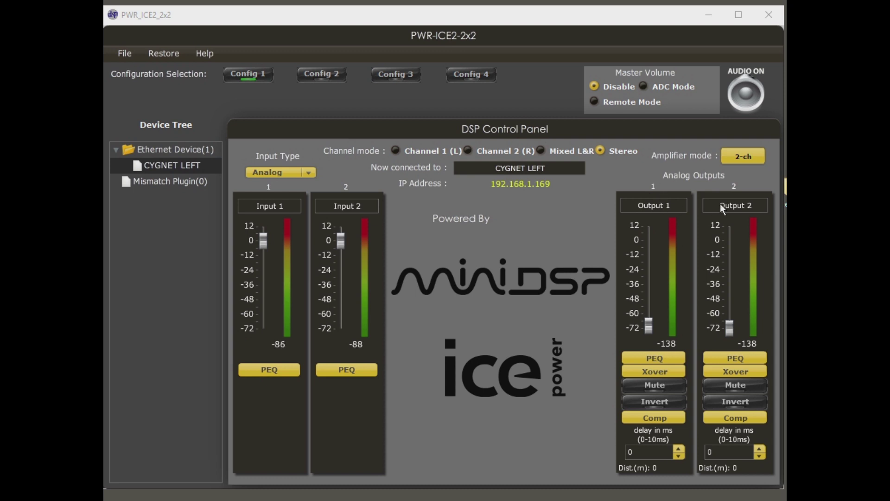
left_click(744, 156)
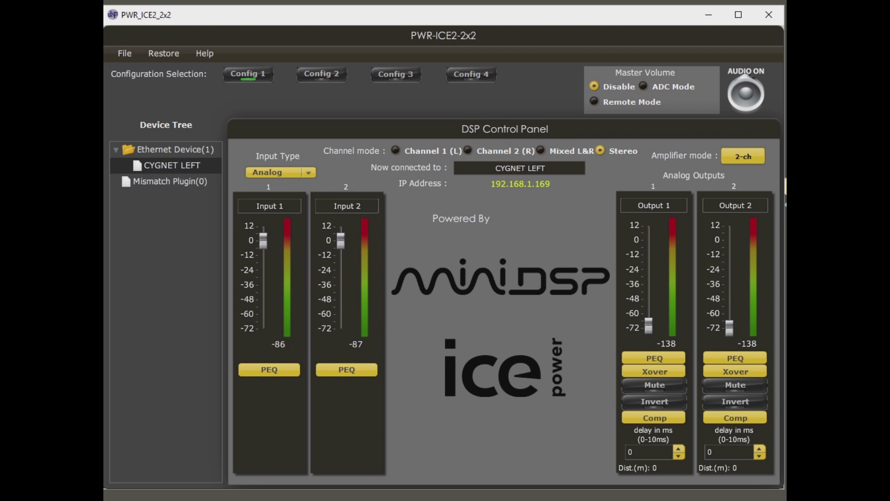
left_click(741, 157)
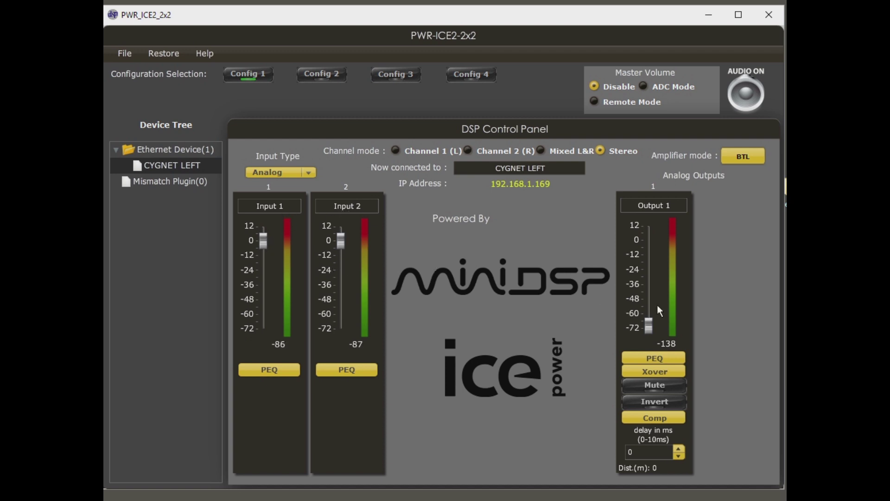
left_click(747, 158)
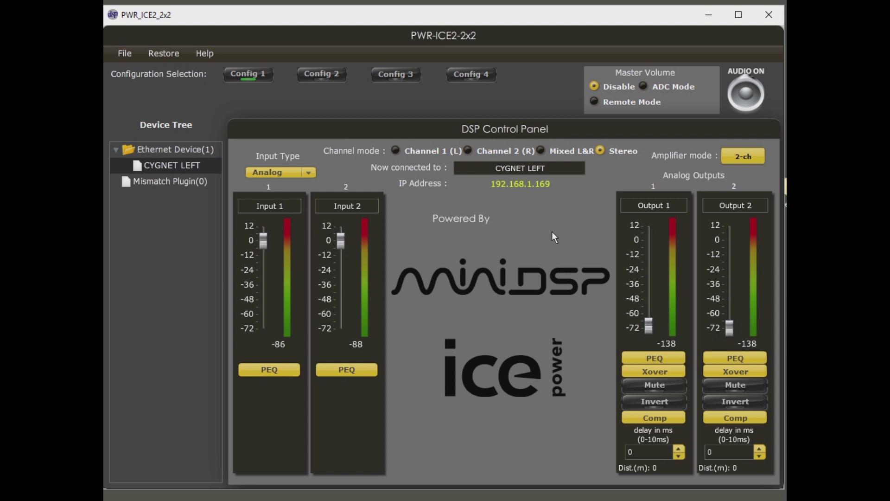
Set Channel 1 (L) mode and Digital input type, then try Channel 2 (R)
left_click(395, 150)
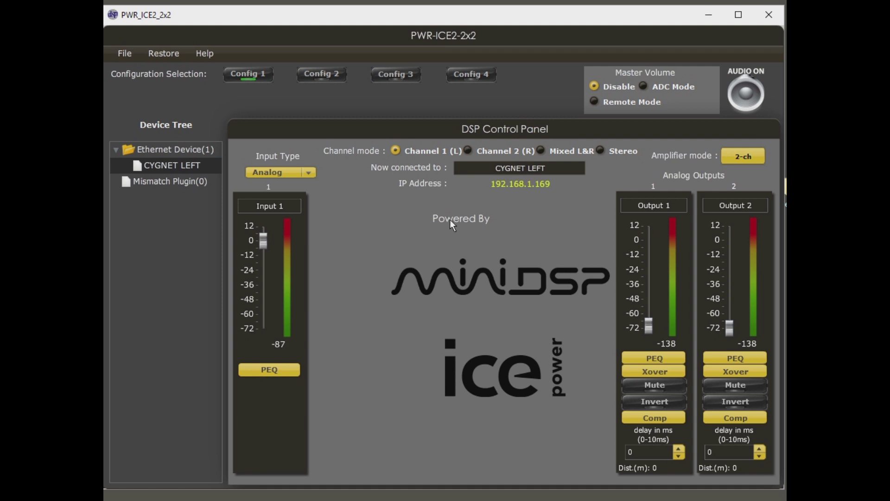
left_click(598, 152)
left_click(307, 174)
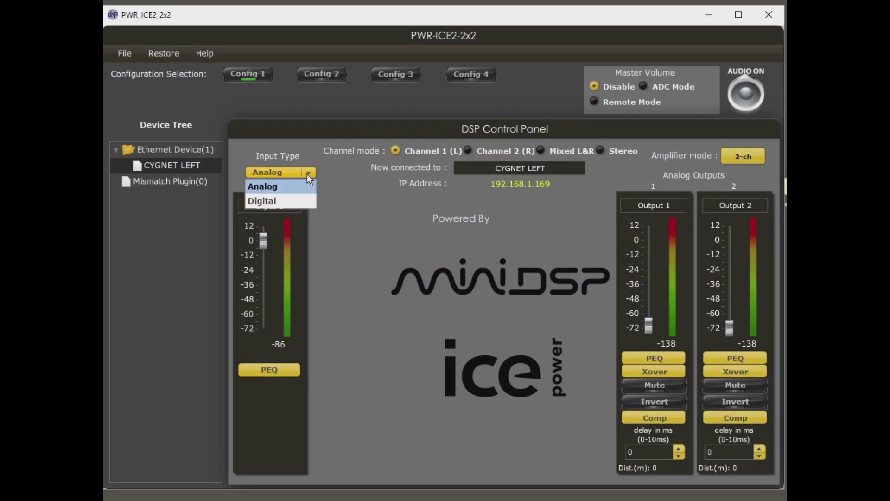
left_click(301, 203)
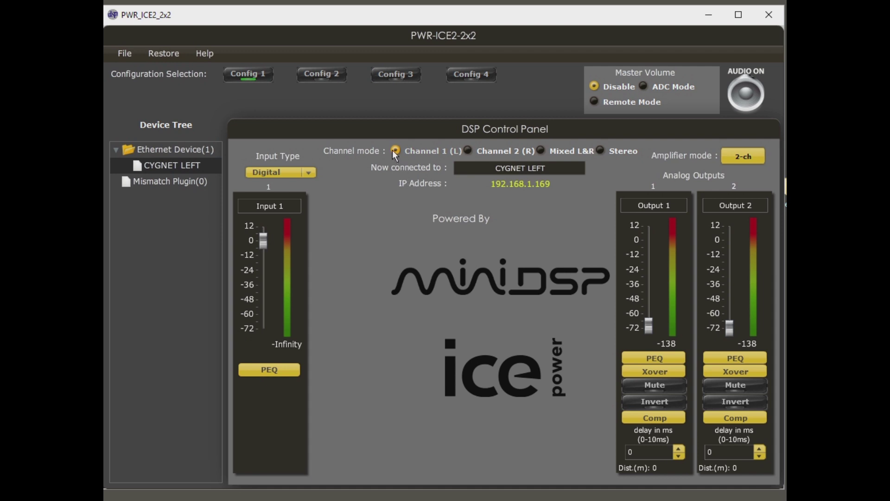
left_click(468, 150)
Try the Mixed L&R and Stereo channel modes before saving the configuration
left_click(541, 150)
left_click(601, 150)
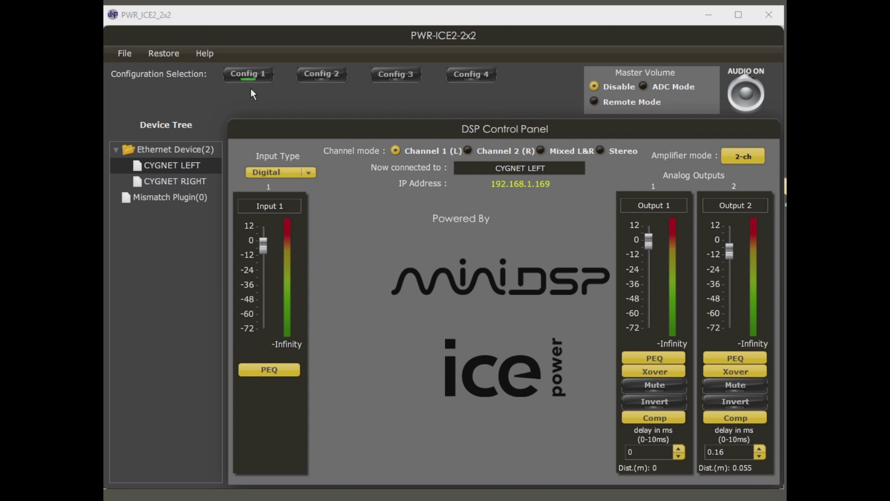
left_click(122, 55)
Save the current configuration to a new file named 092318C1L
mouse_move(134, 86)
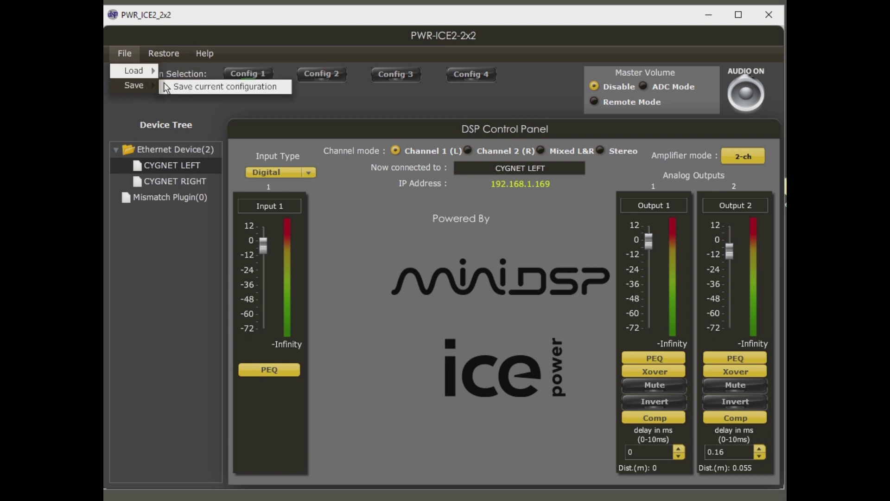
left_click(193, 85)
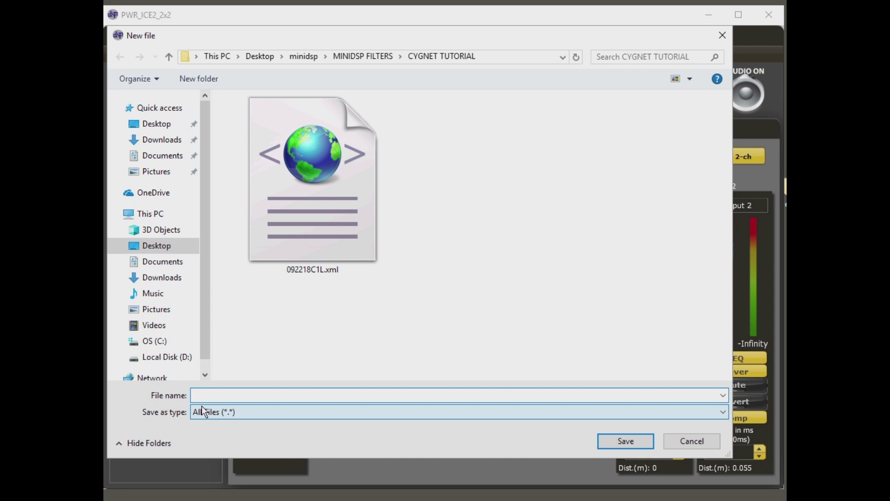
type("09")
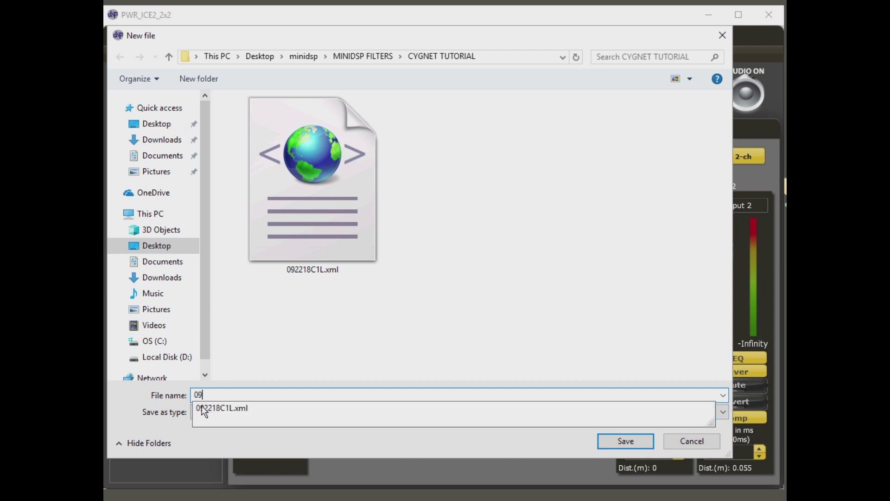
type("23")
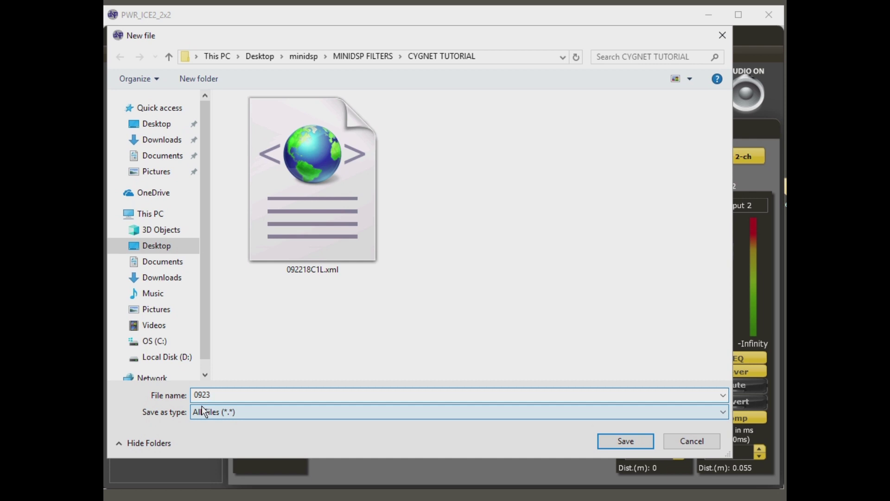
type("18C1L")
left_click(623, 442)
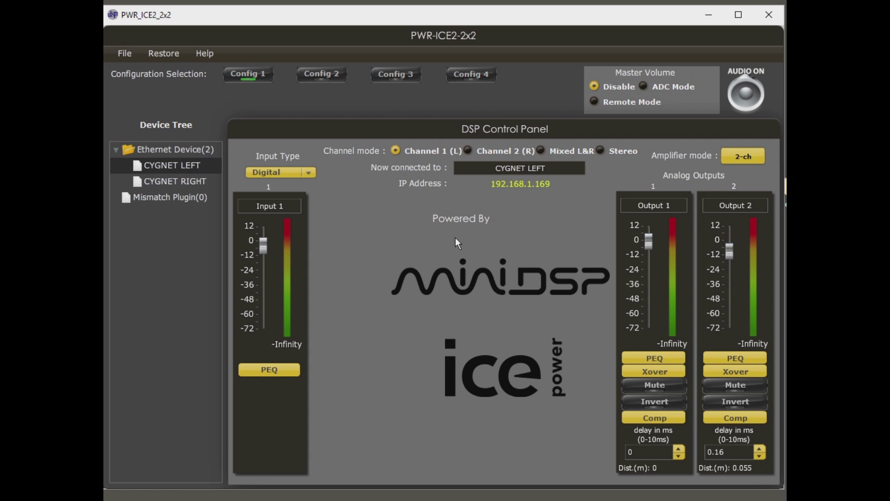
Switch to Config 4 and load 092318C1L.xml into that slot
left_click(473, 77)
left_click(125, 53)
mouse_move(130, 71)
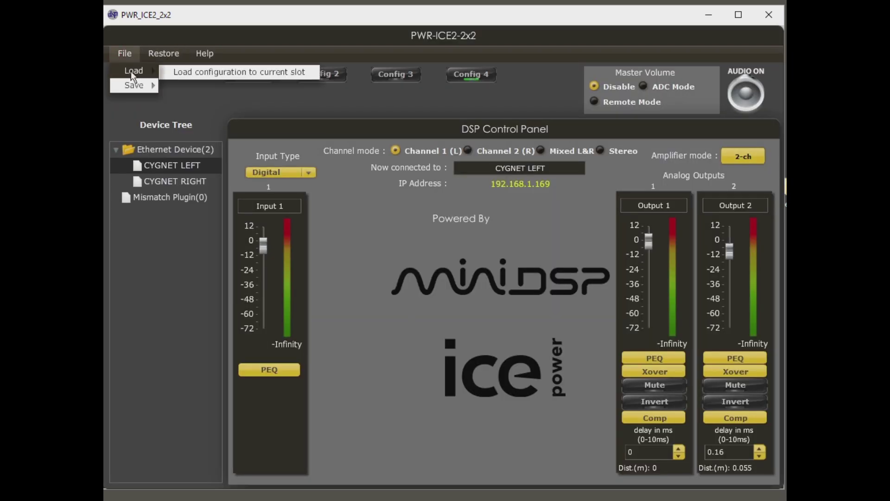
left_click(196, 71)
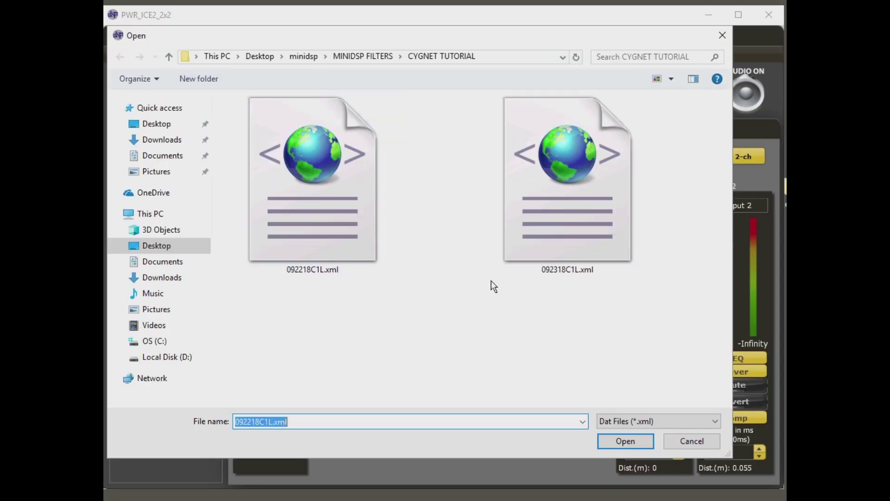
double_click(563, 242)
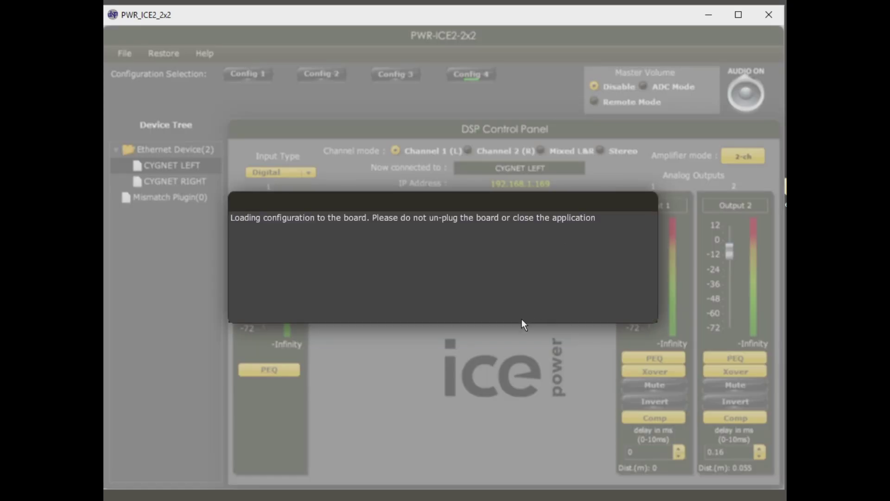
left_click(446, 274)
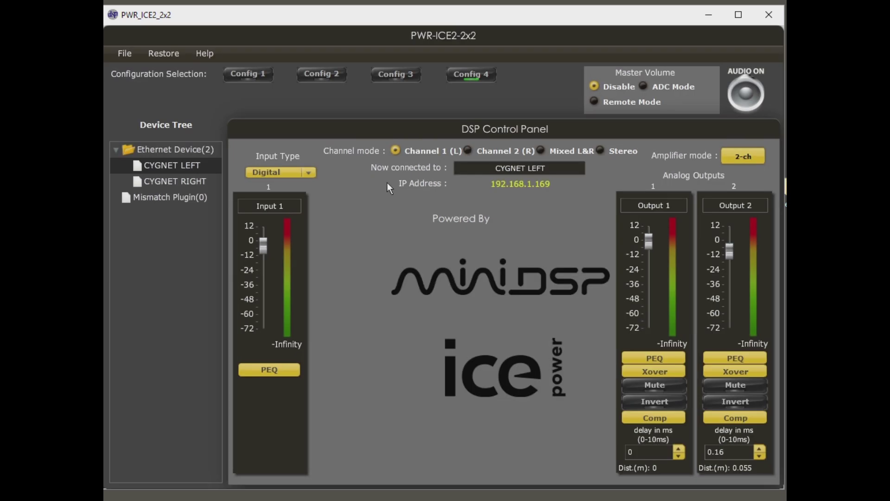
Put CYGNET LEFT back on Config 1, then connect to CYGNET RIGHT
left_click(216, 164)
left_click(250, 77)
left_click(193, 181)
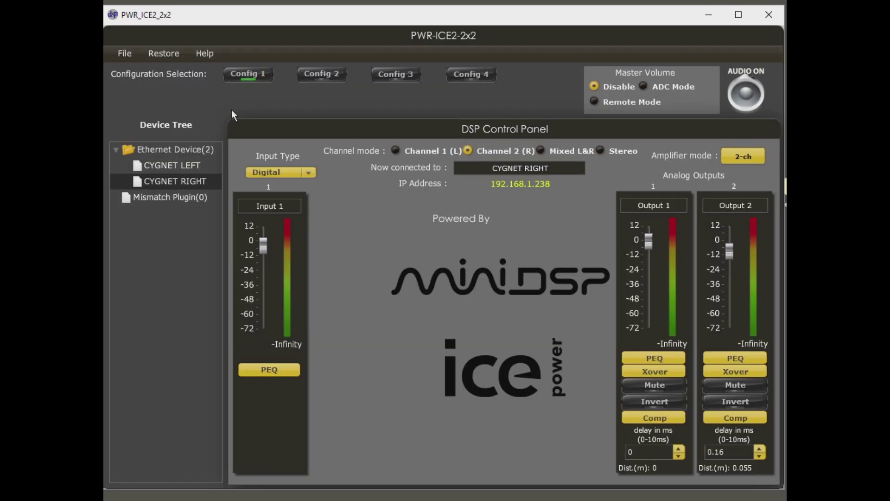
left_click(125, 53)
Load 092318C1L.xml into the current slot, confirm the sync, and set right-channel mode
mouse_move(146, 71)
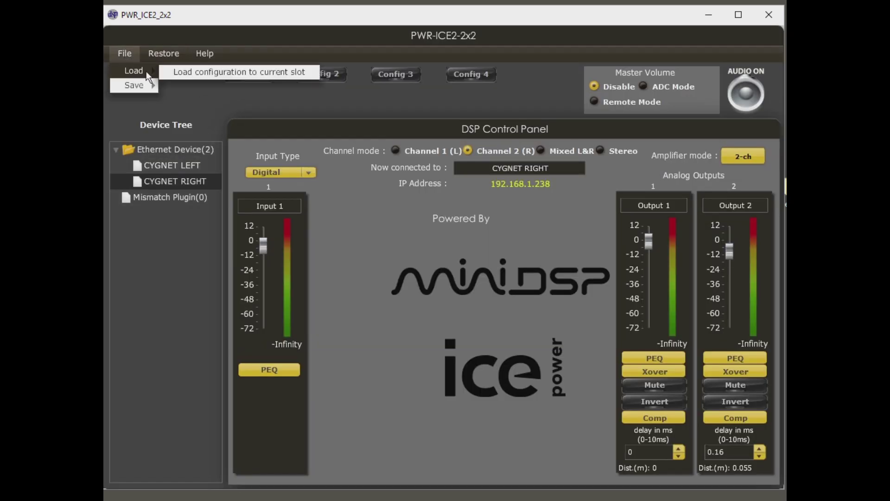
left_click(187, 71)
left_click(589, 230)
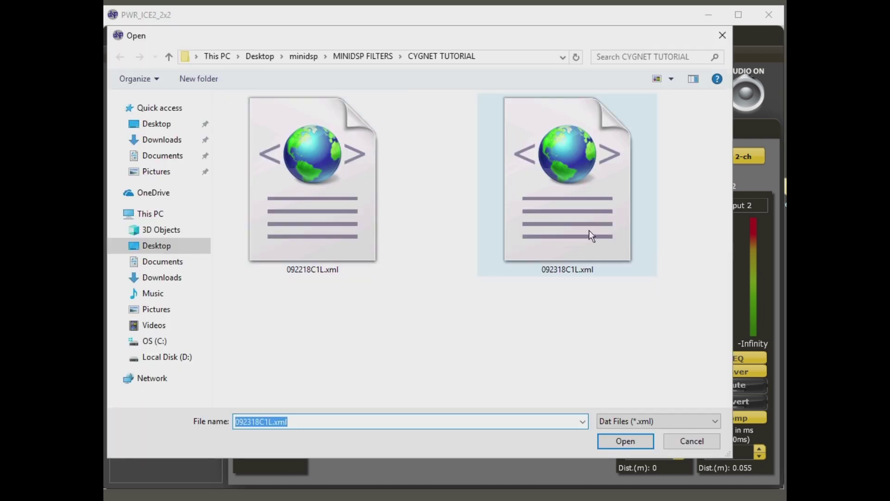
left_click(638, 441)
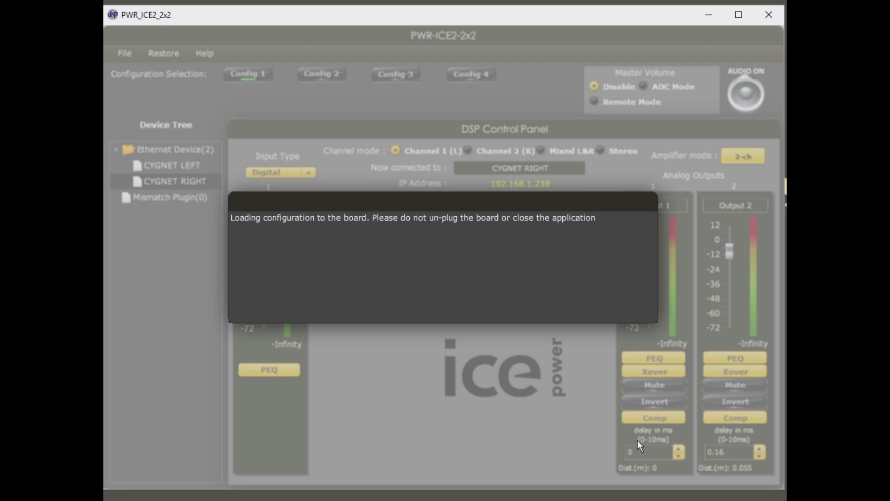
left_click(444, 276)
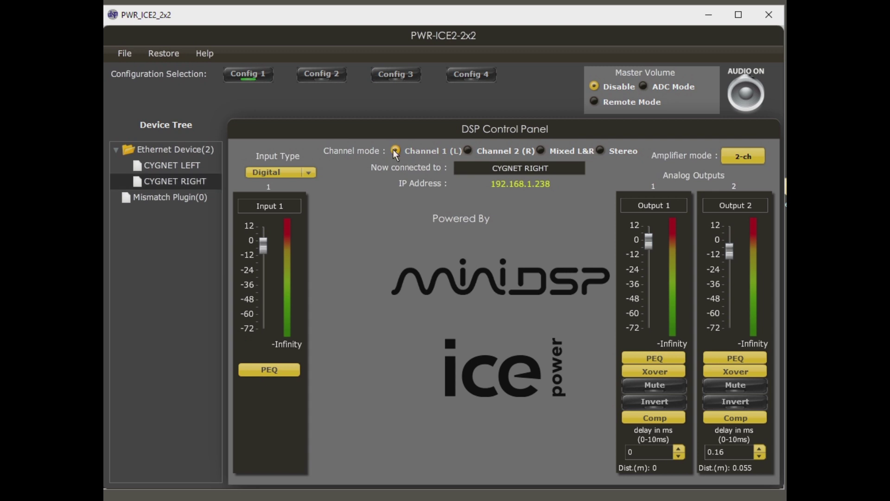
left_click(466, 149)
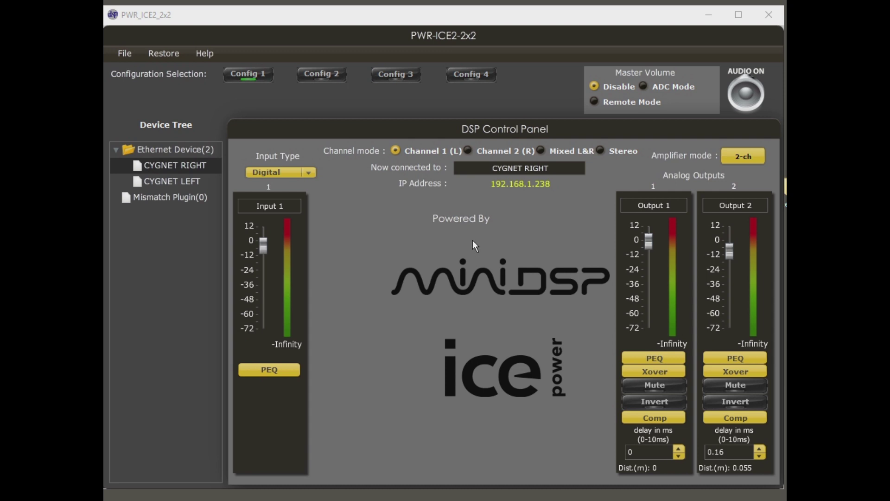
left_click(190, 166)
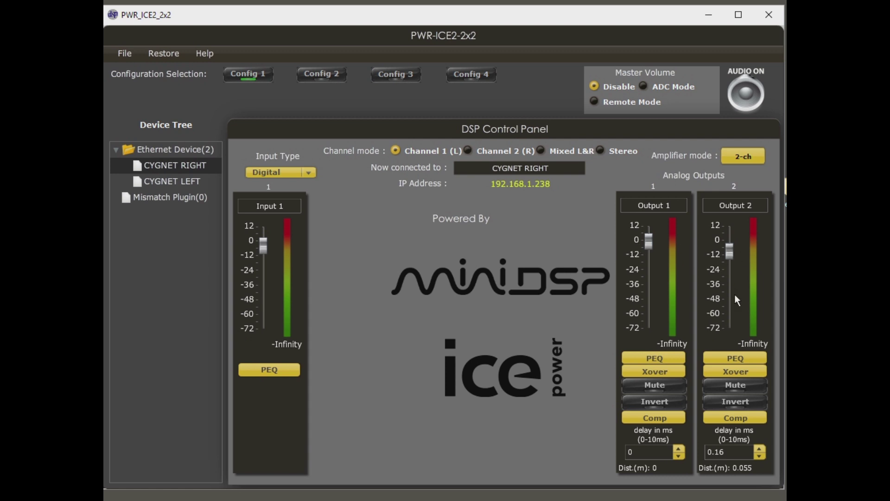
left_click(650, 372)
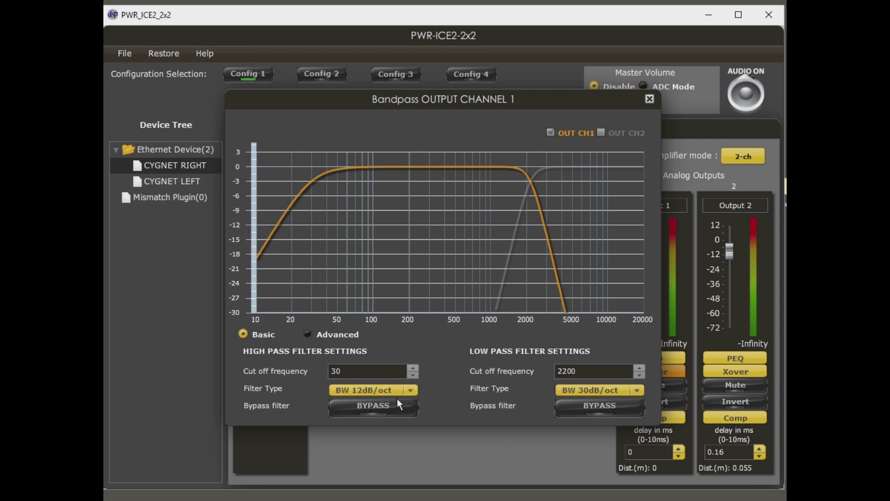
left_click(411, 392)
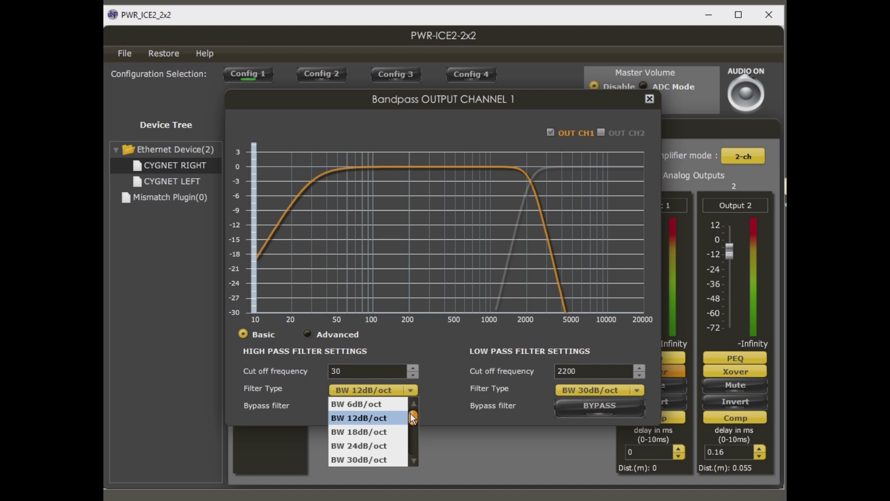
left_click_drag(413, 416, 416, 435)
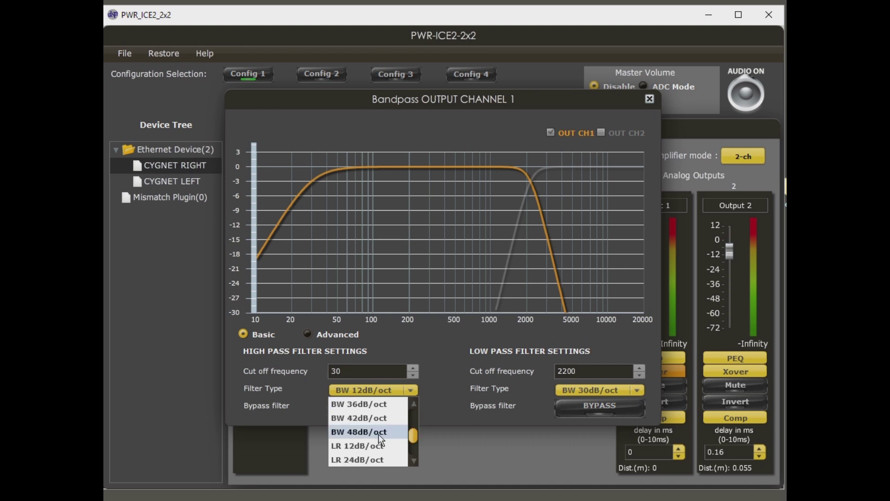
left_click_drag(412, 433, 414, 438)
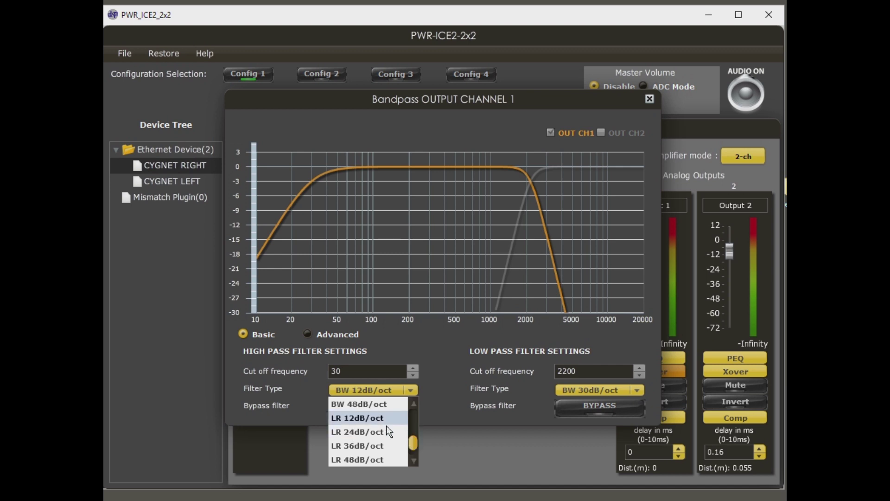
left_click_drag(411, 444, 412, 446)
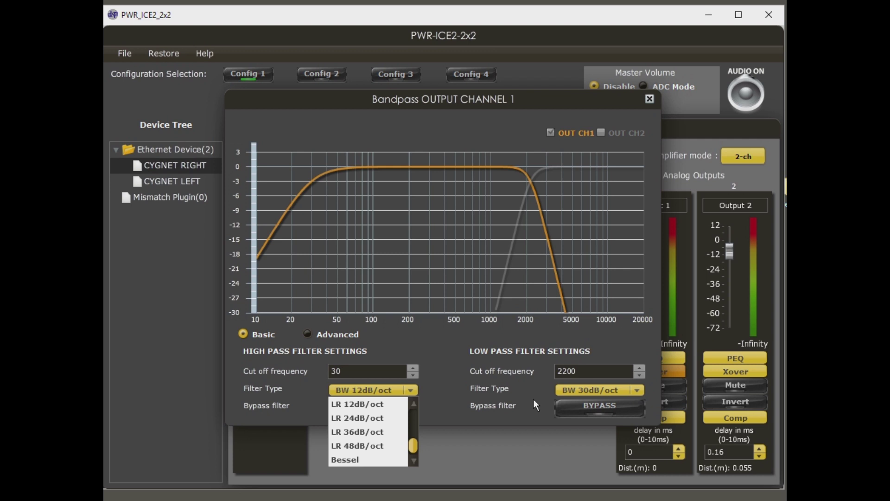
left_click(649, 101)
left_click(649, 101)
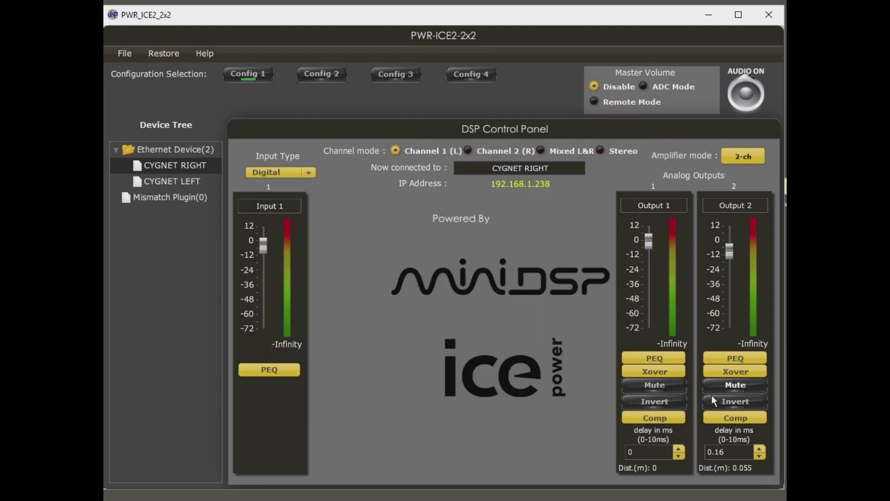
left_click(732, 373)
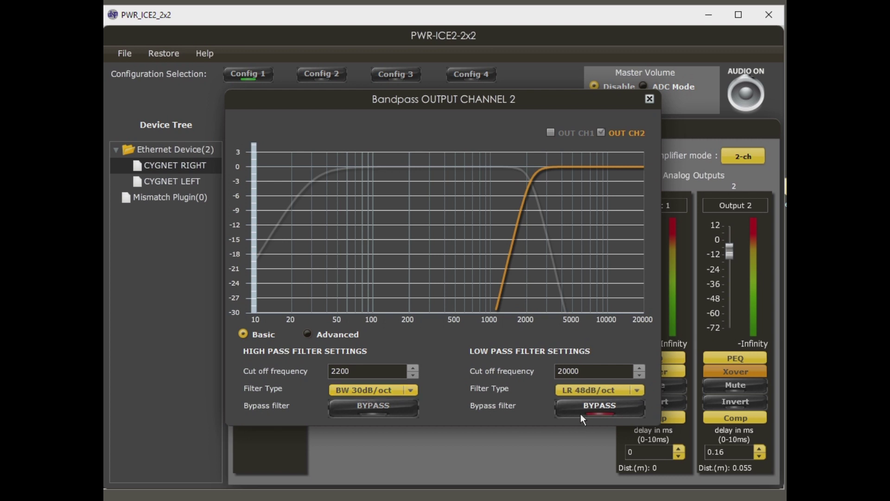
left_click(649, 99)
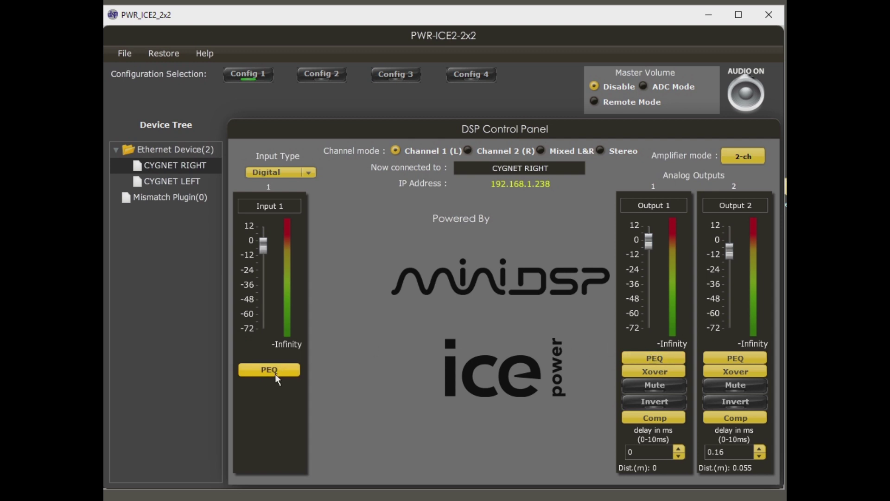
left_click(645, 358)
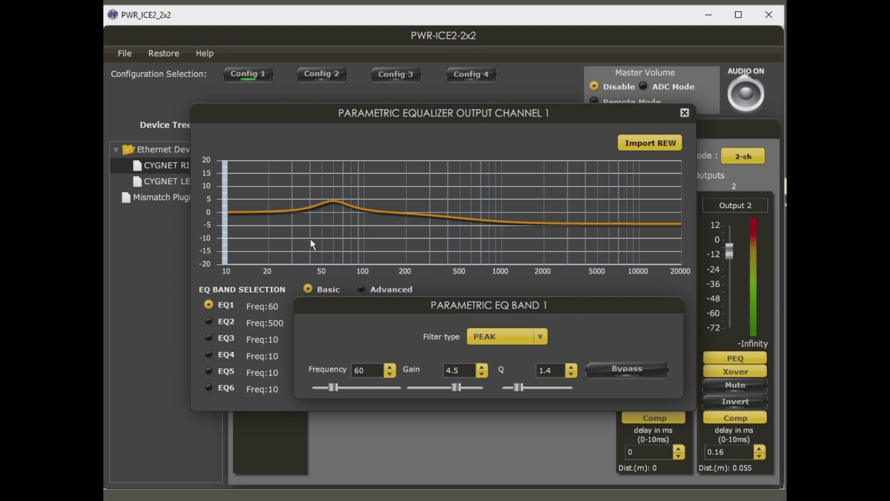
mouse_move(338, 201)
left_click(209, 321)
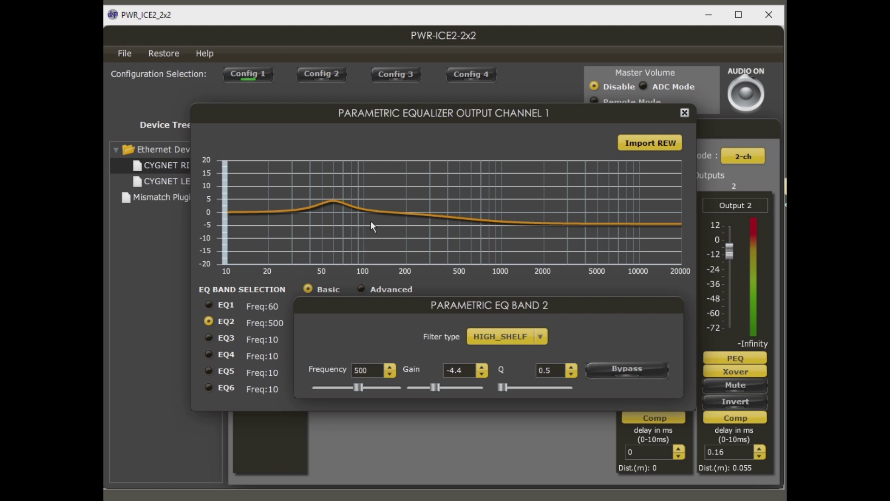
mouse_move(467, 223)
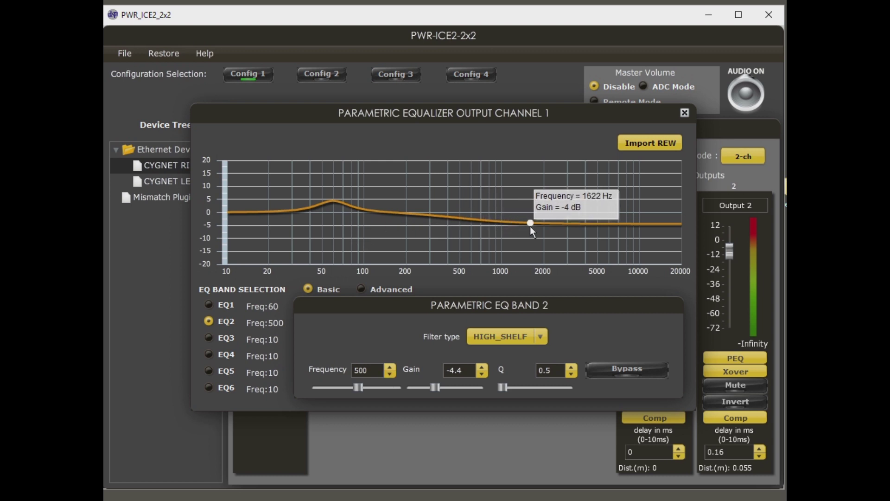
Leave the output 1 EQ for the input parametric EQ and rough in band 1's frequency and gain
left_click(685, 113)
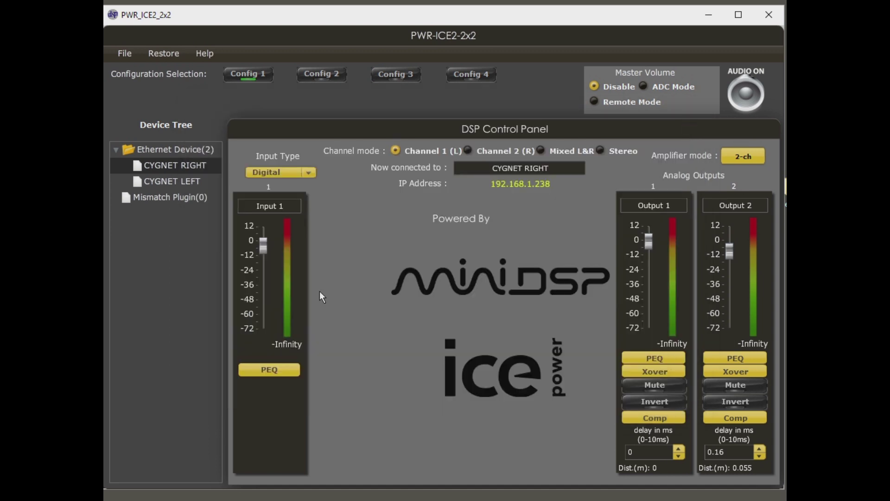
left_click(269, 370)
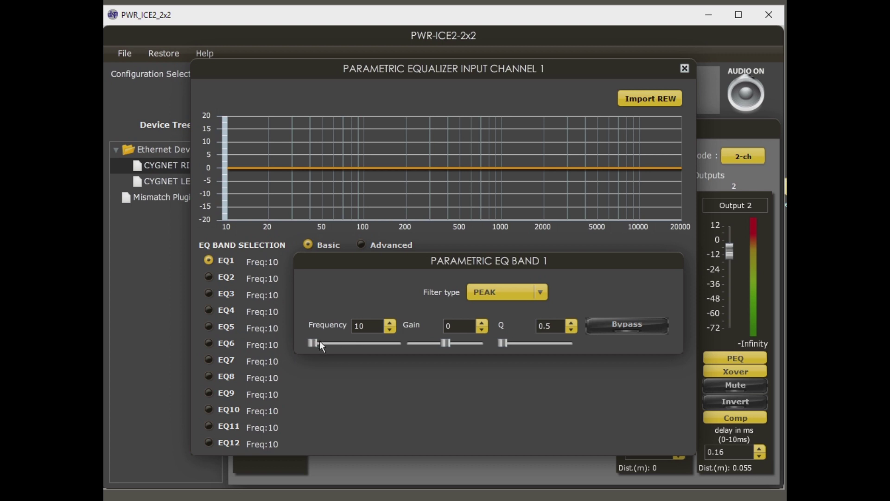
left_click_drag(313, 344, 347, 344)
left_click_drag(447, 346, 425, 344)
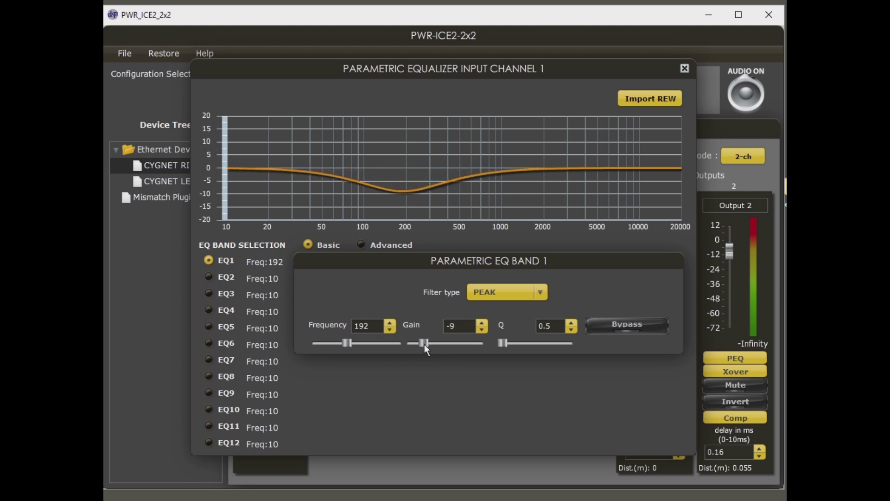
left_click_drag(346, 340, 384, 341)
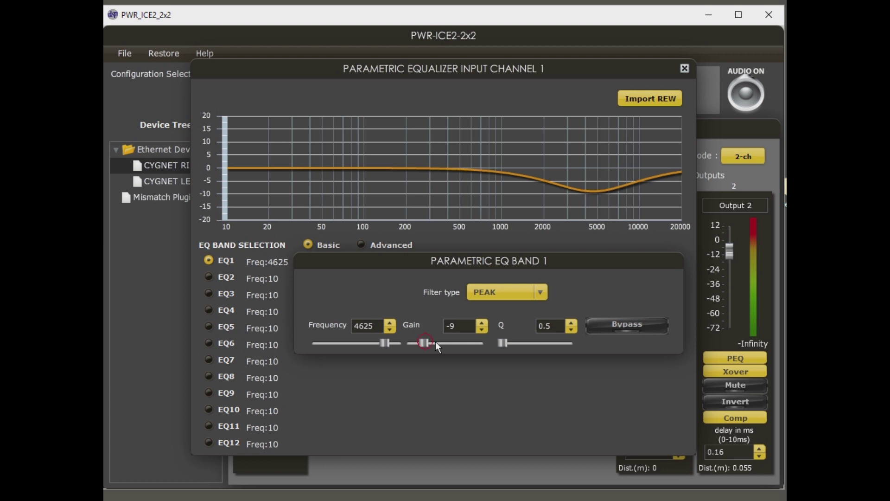
left_click_drag(437, 346, 531, 343)
Settle band 1 at 182 Hz with a −12.8 dB cut and bypass it
left_click_drag(389, 342, 347, 344)
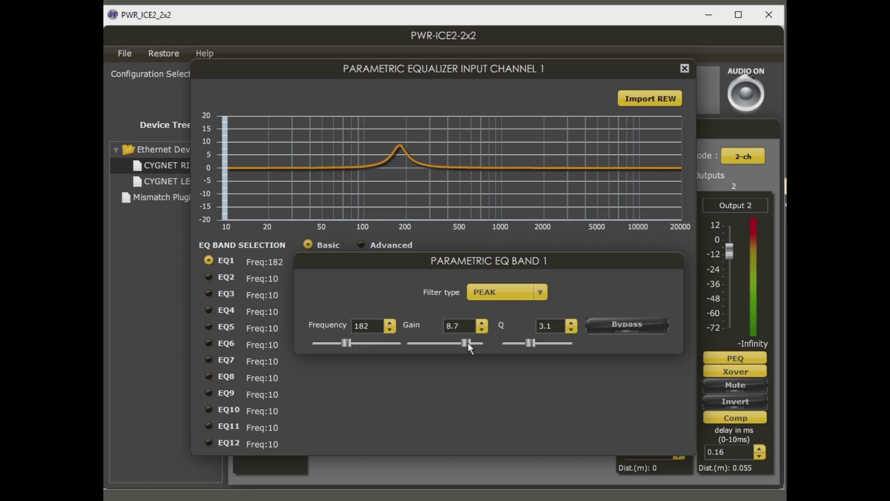
left_click_drag(468, 344, 416, 343)
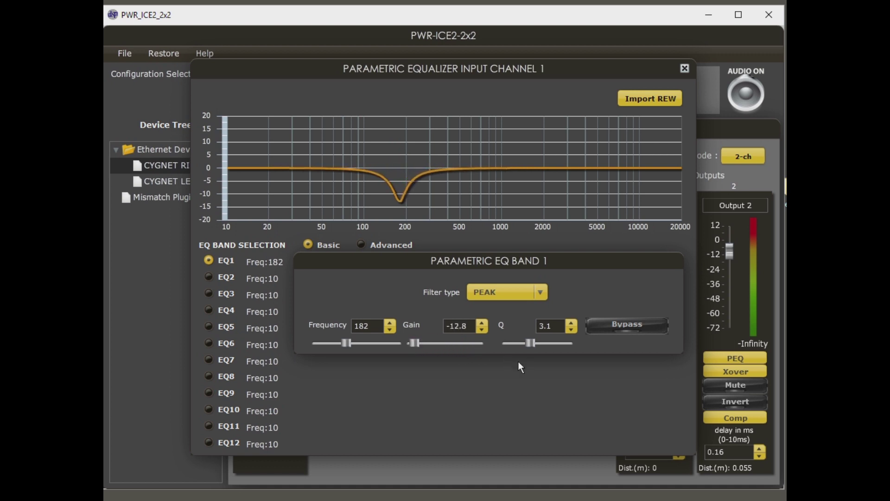
left_click(619, 327)
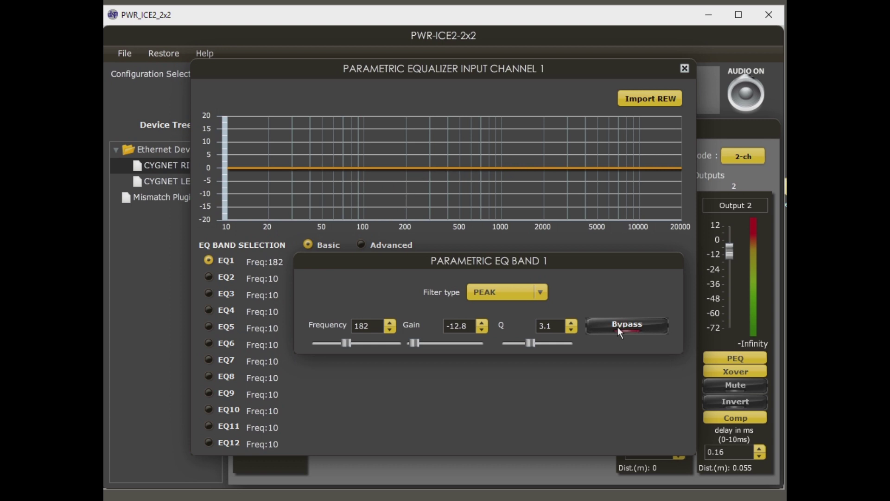
left_click(209, 278)
Make band 2 a 964 Hz LOW_SHELF boosting +8.1 dB at Q 1, then bypass it
left_click(537, 295)
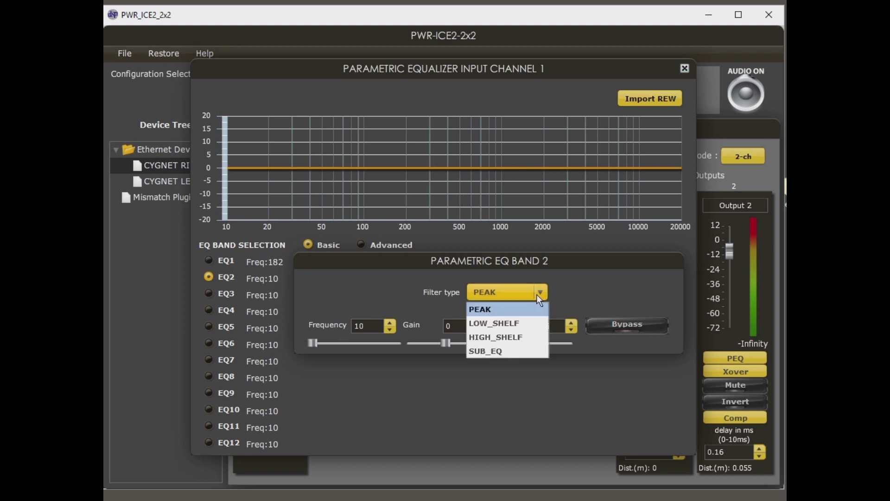
left_click(527, 321)
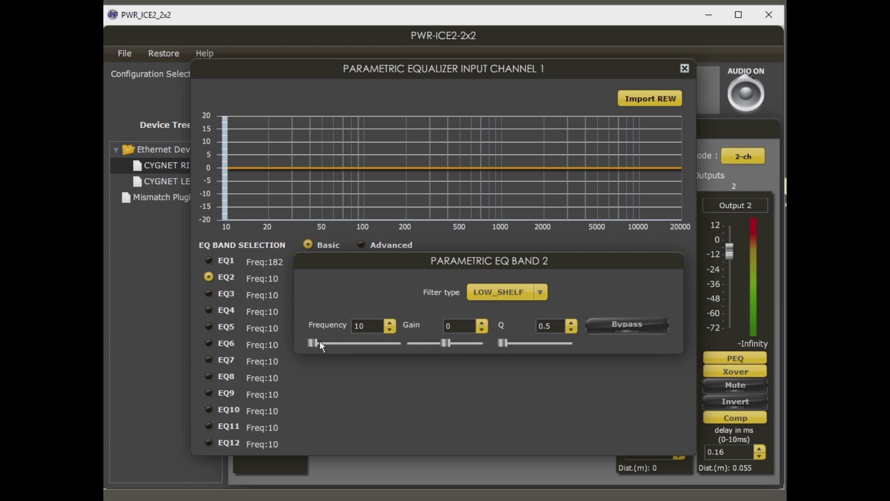
left_click_drag(338, 343, 345, 343)
left_click_drag(446, 344, 511, 345)
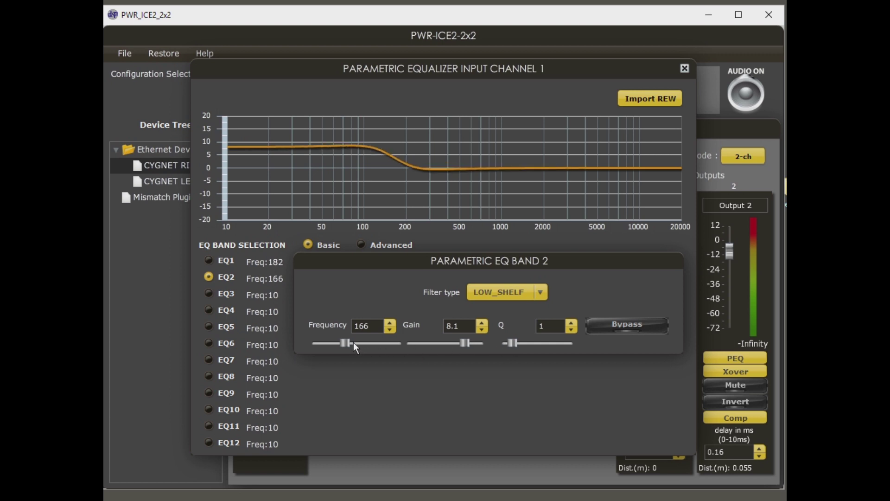
left_click_drag(348, 344, 368, 343)
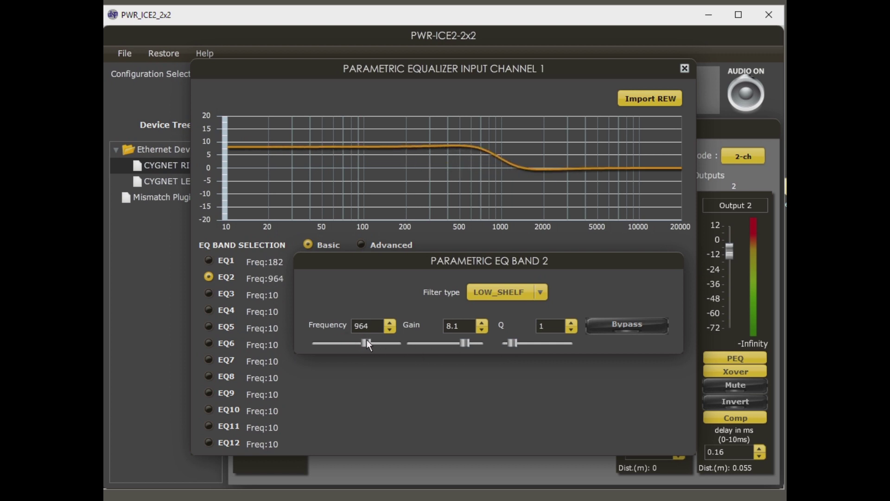
left_click(625, 326)
Make band 3 a bypassed HIGH_SHELF at 201 Hz, −5.5 dB, Q 0.7
left_click(210, 294)
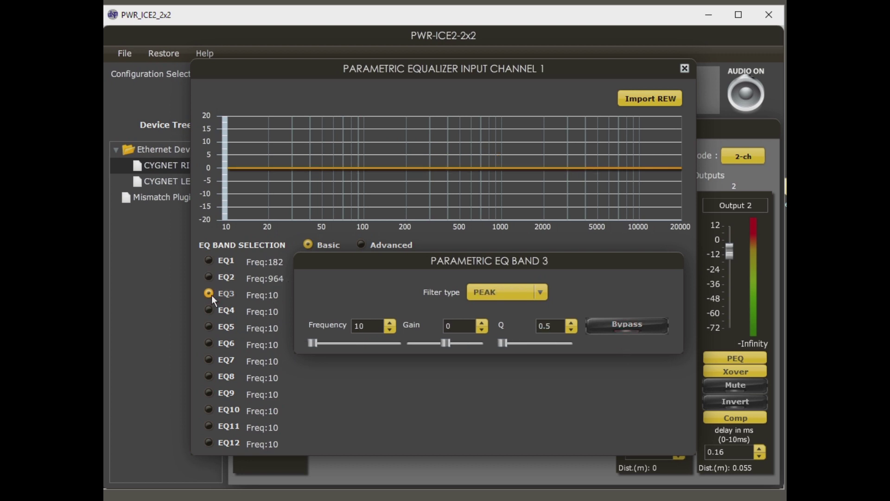
left_click(540, 296)
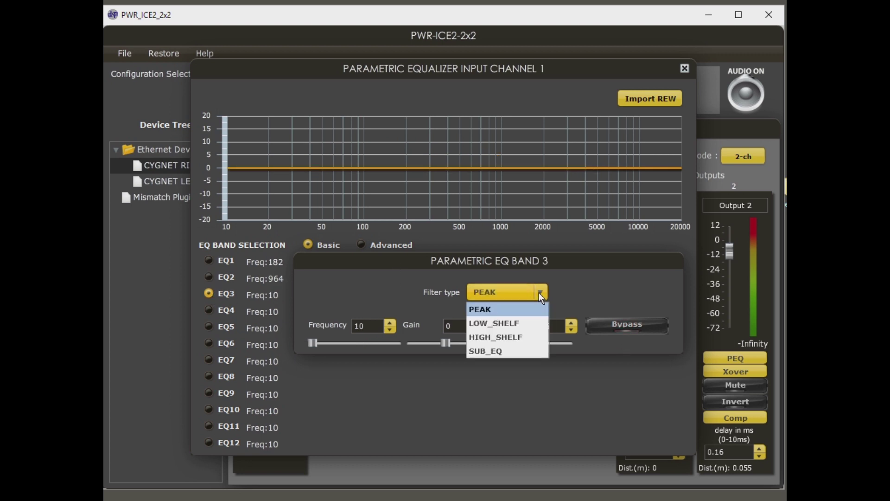
left_click(530, 336)
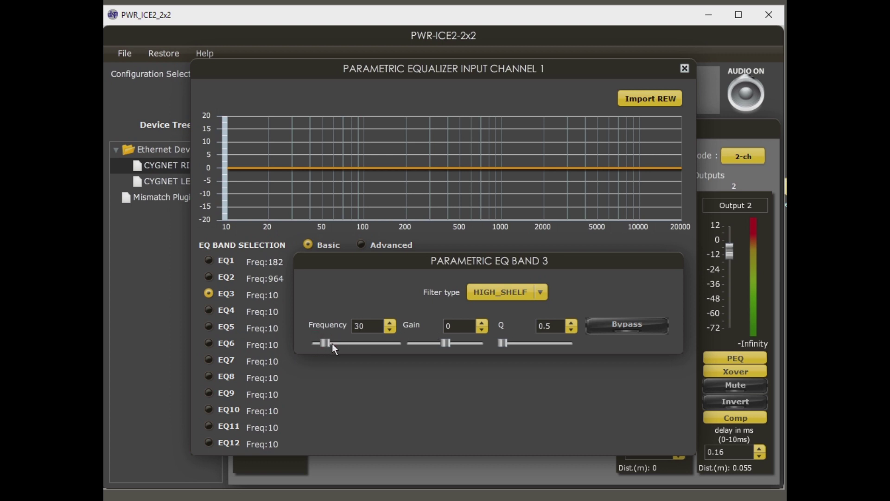
left_click_drag(345, 345, 349, 344)
mouse_move(446, 344)
left_mouse_down()
mouse_move(510, 343)
mouse_move(432, 342)
left_mouse_up()
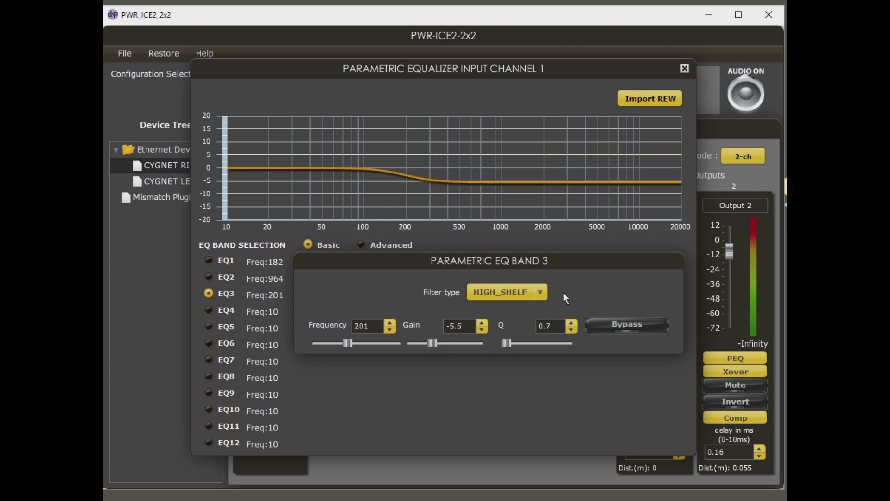
left_click(643, 331)
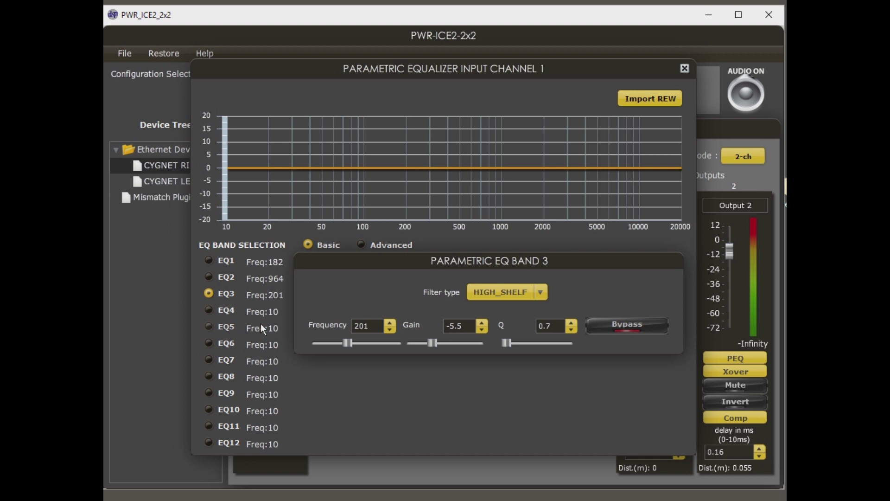
Make band 4 a SUB_EQ, accepting loss of band 12, at 49 Hz with +7.6 dB
left_click(210, 311)
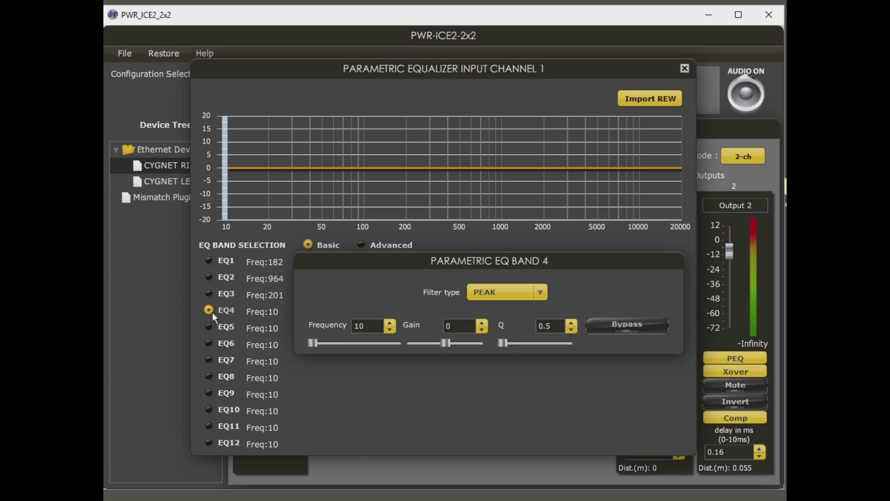
left_click(540, 292)
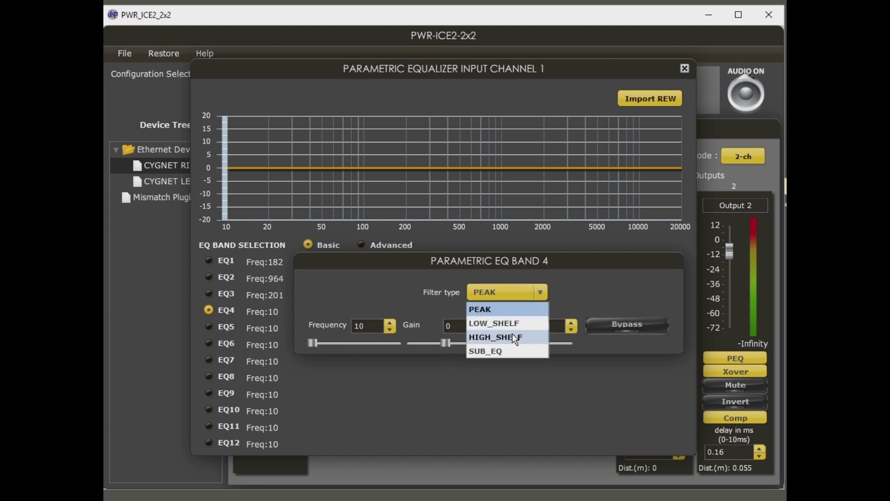
left_click(514, 352)
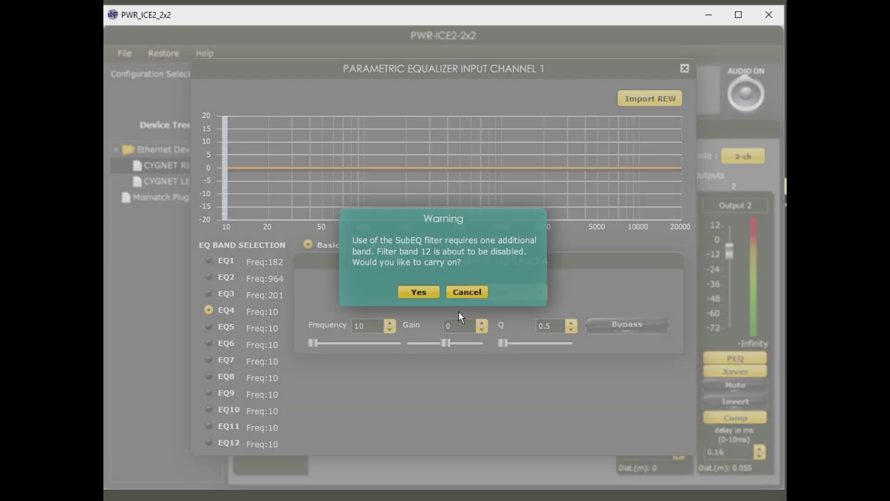
left_click(429, 290)
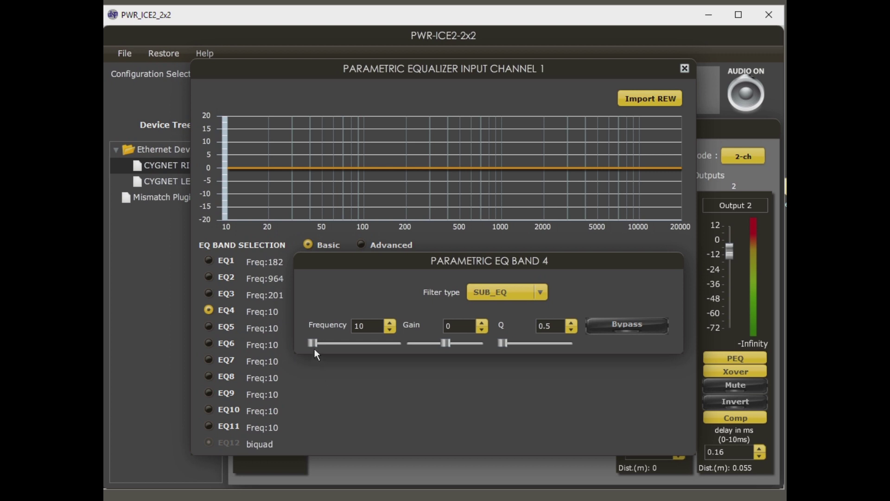
left_click_drag(314, 347, 324, 350)
left_click_drag(446, 346, 524, 342)
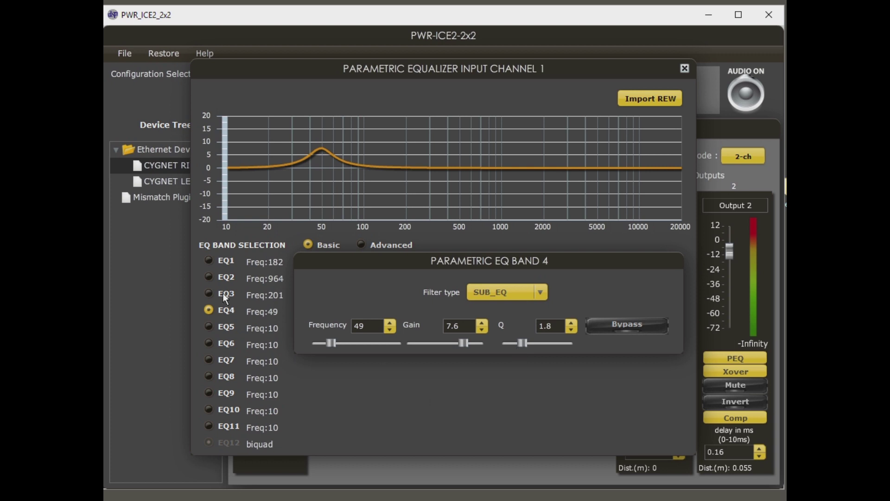
Un-bypass EQ bands 3, 2 and 1, then close the input equalizer window
left_click(209, 293)
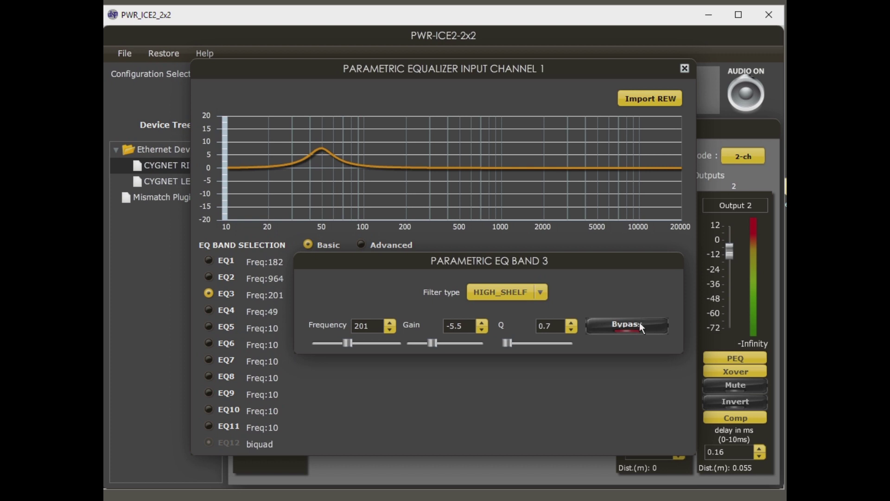
left_click(640, 324)
left_click(208, 277)
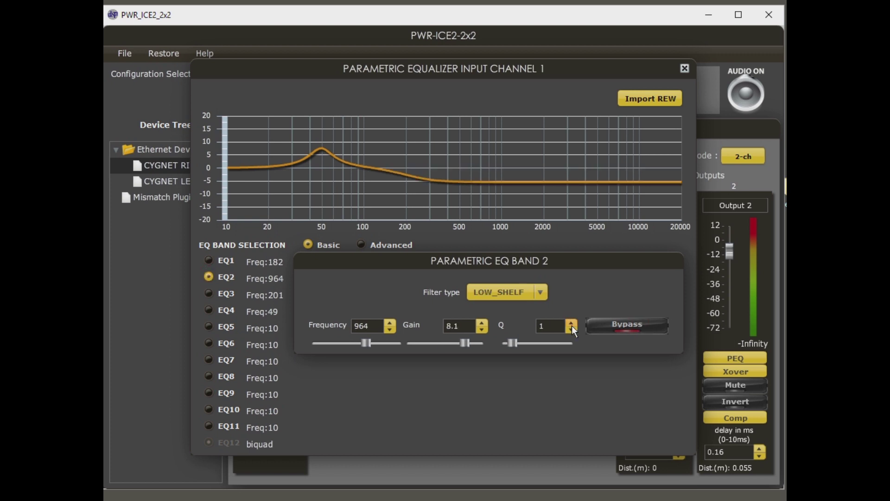
left_click(617, 326)
left_click(209, 260)
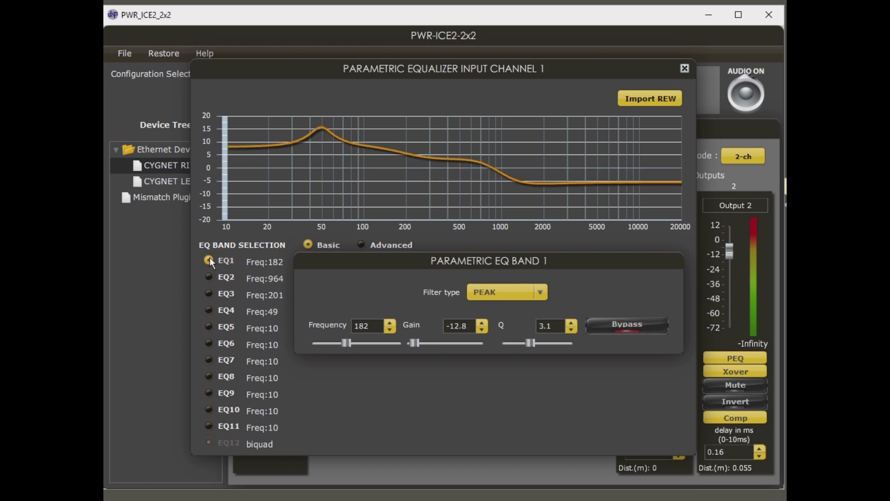
left_click(630, 332)
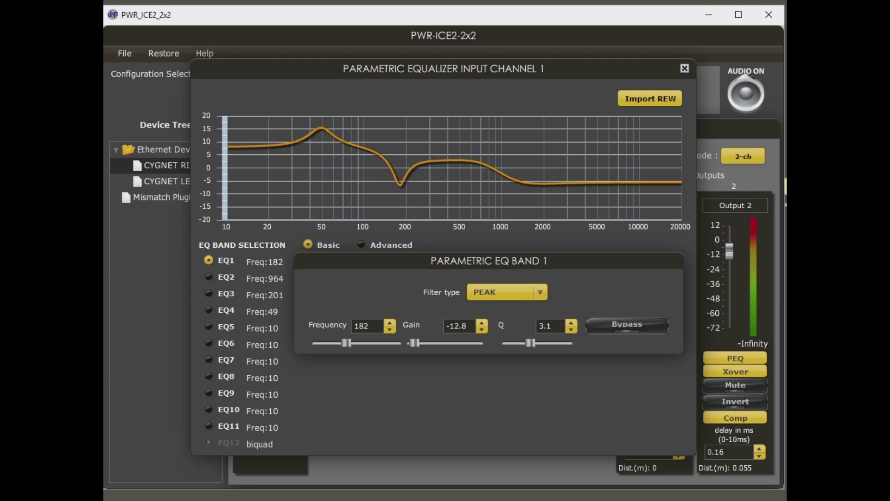
left_click(684, 68)
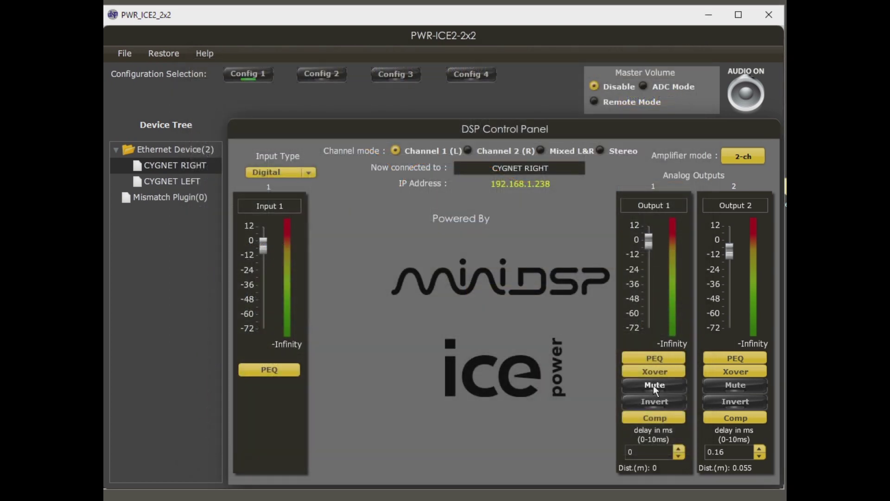
Mute Output 1 in the DSP Control Panel and bring up its compressor settings
left_click(654, 385)
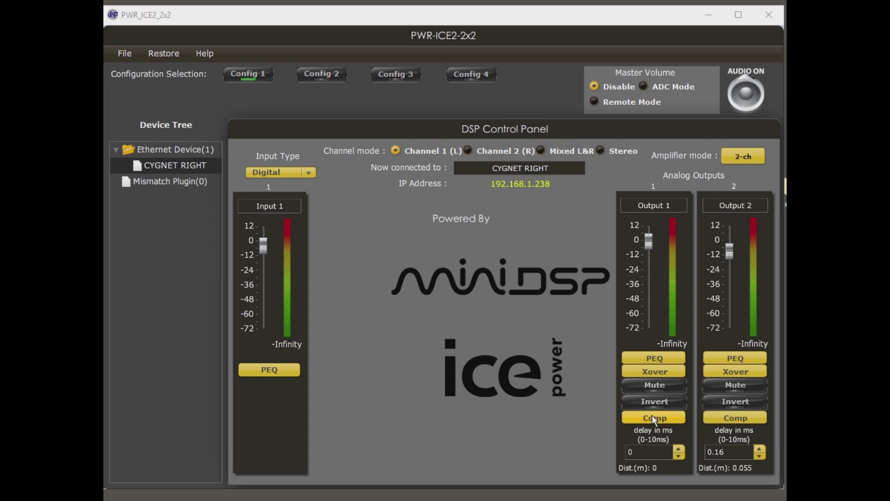
left_click(653, 417)
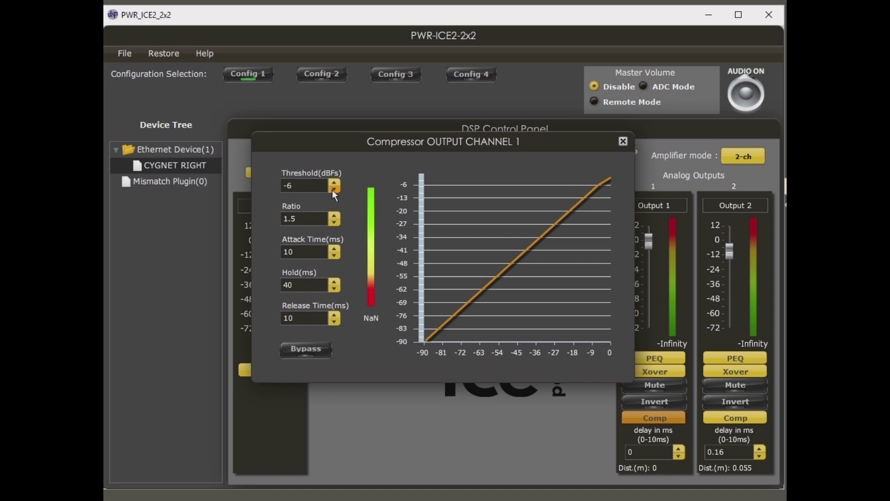
Lower the Output 1 compressor threshold toward −24 dBFS
left_click_drag(334, 190, 333, 216)
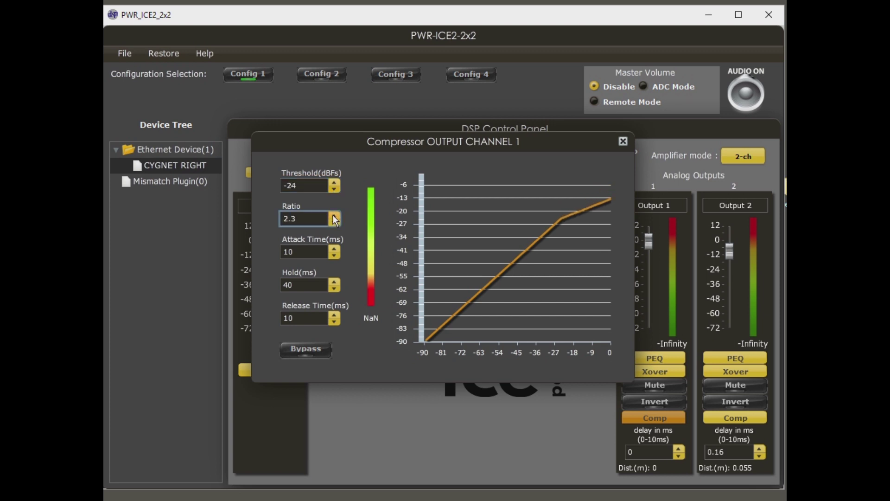